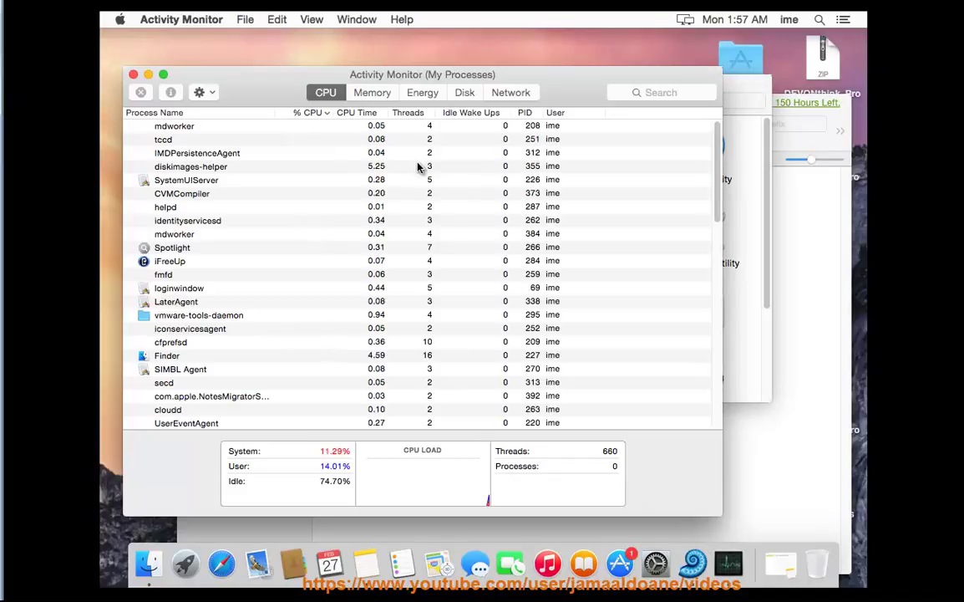
# - Inspect the DEVONthink Pro process and copy its complete list of open files and ports
pyautogui.click(206, 184)
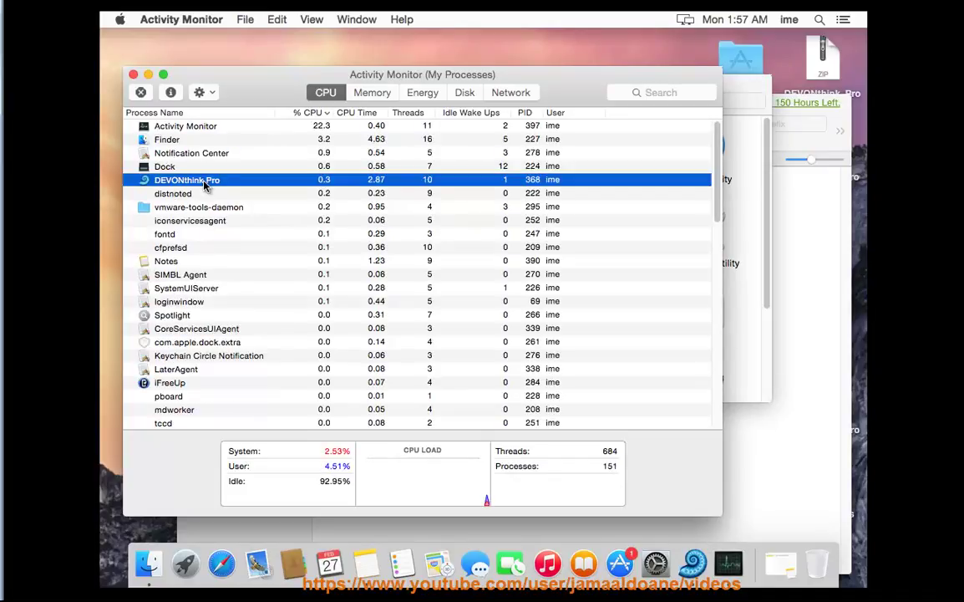
pyautogui.click(170, 92)
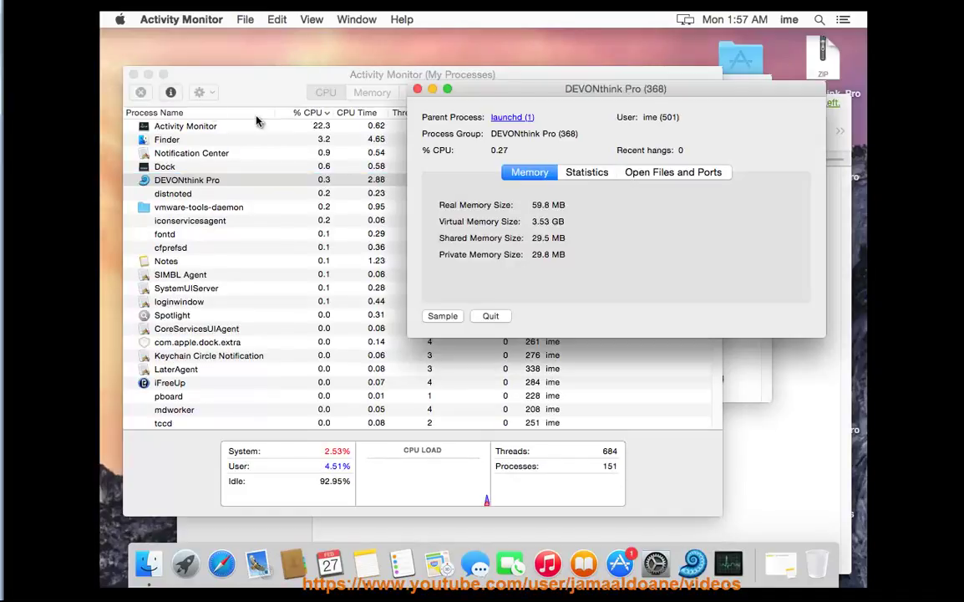
pyautogui.click(681, 173)
pyautogui.moveTo(457, 191); pyautogui.dragTo(729, 407)
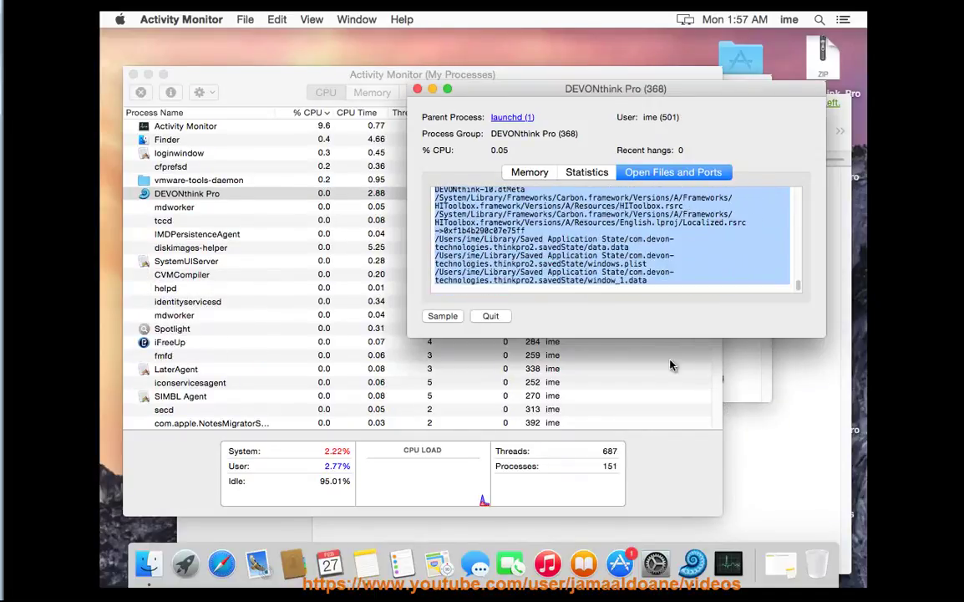
pyautogui.rightClick(637, 281)
pyautogui.click(650, 334)
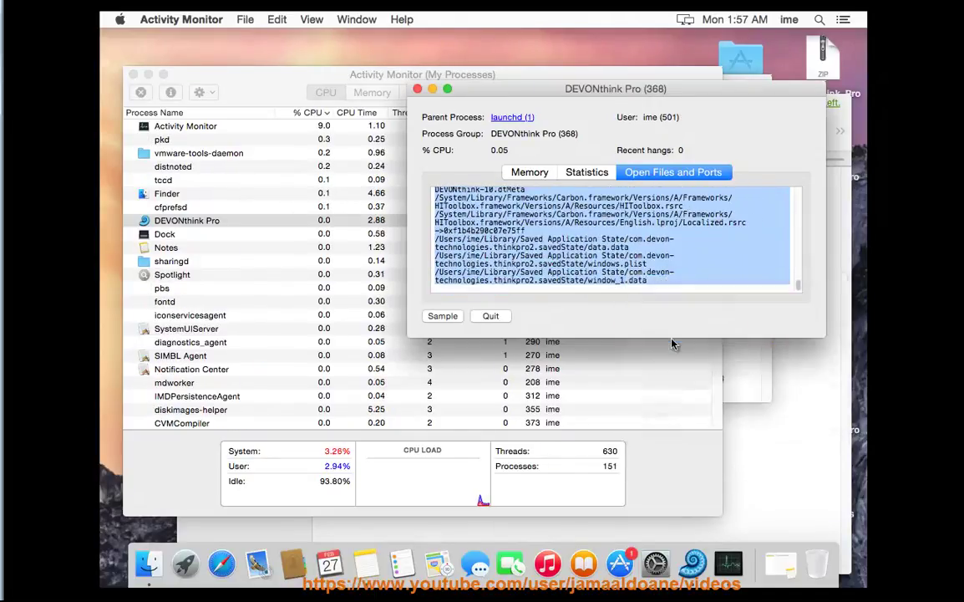
# - Switch to Notes, paste the copied file list below the sudo rm command, and minimize the note window
pyautogui.click(366, 564)
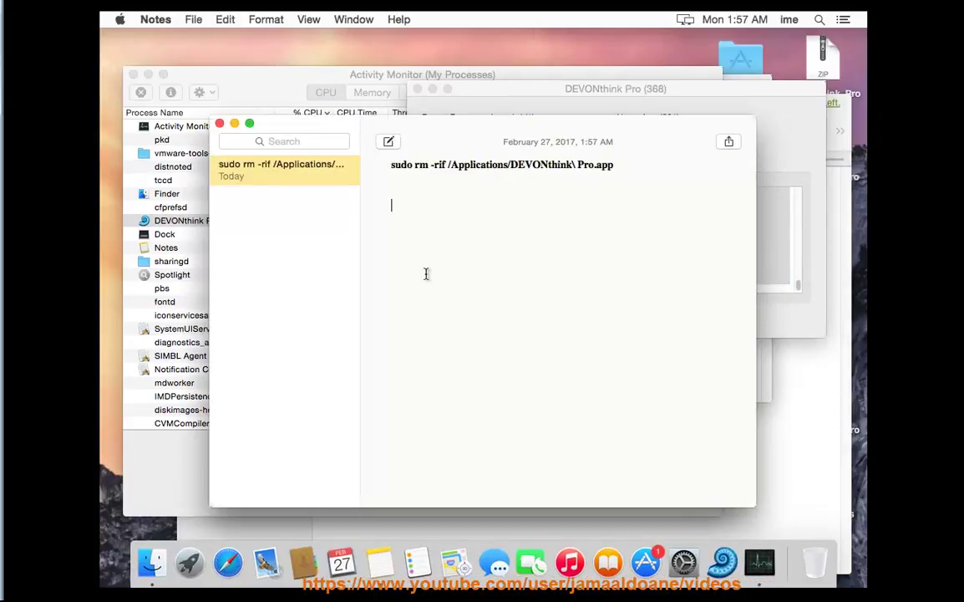
pyautogui.rightClick(391, 205)
pyautogui.click(419, 241)
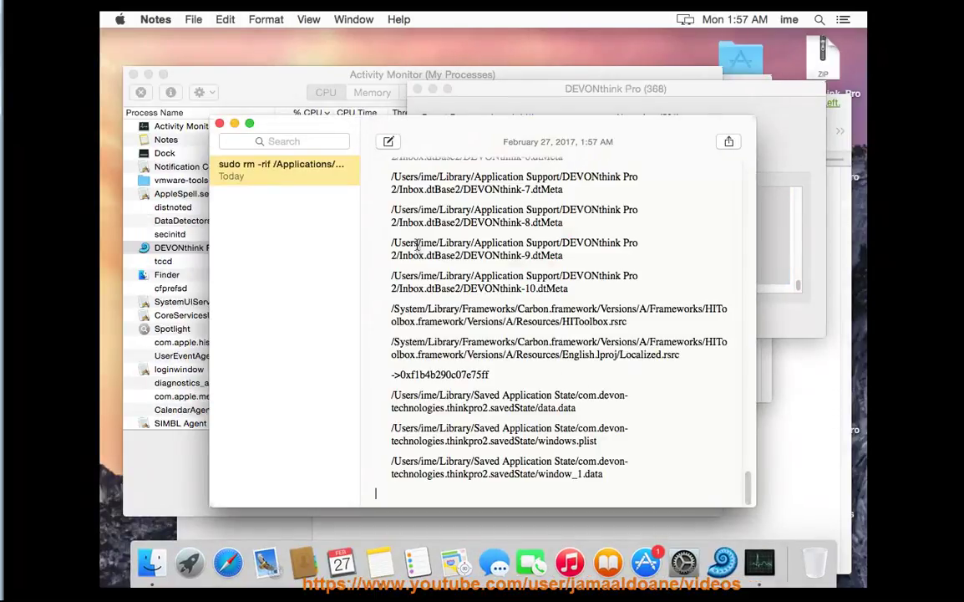
pyautogui.scroll(20, 615, 365)
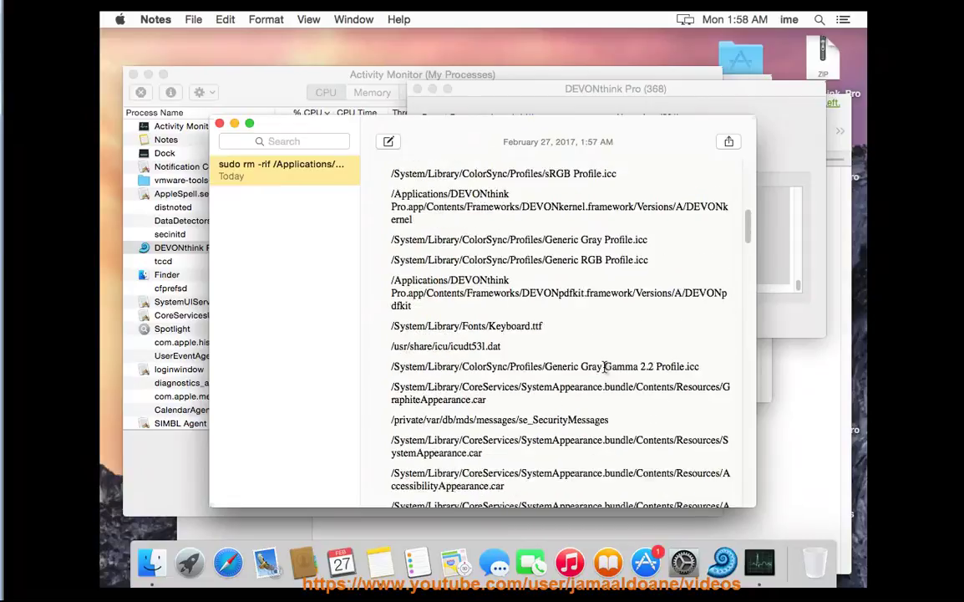
pyautogui.click(235, 124)
# - Quit the DEVONthink Pro process, then close its details window and Activity Monitor's process window
pyautogui.click(491, 316)
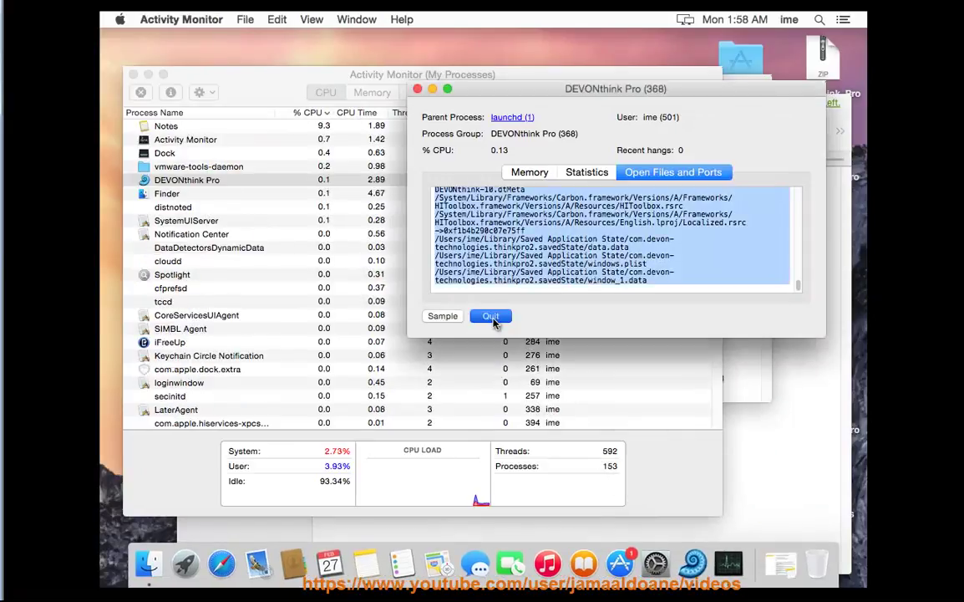
pyautogui.click(656, 159)
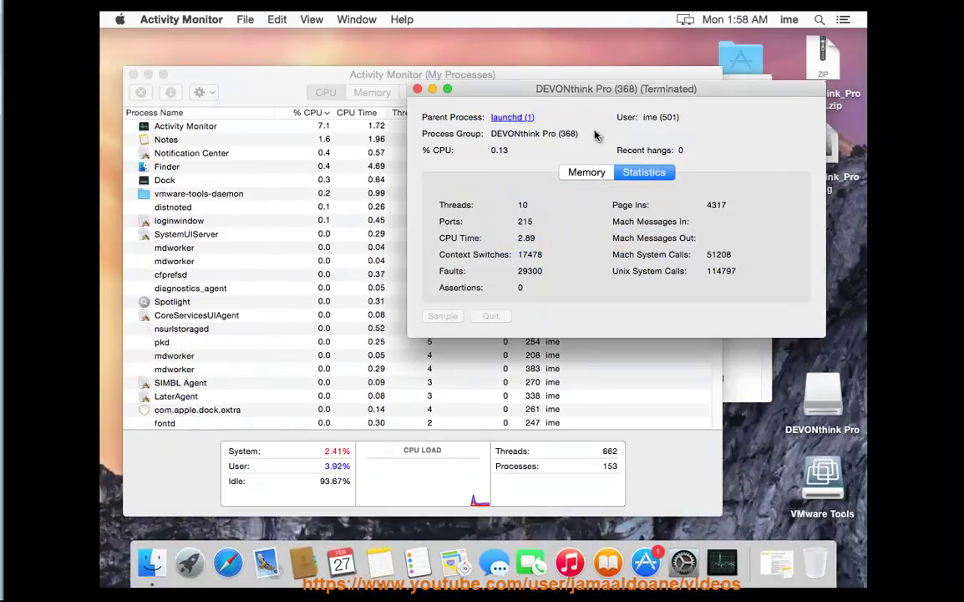
pyautogui.click(417, 88)
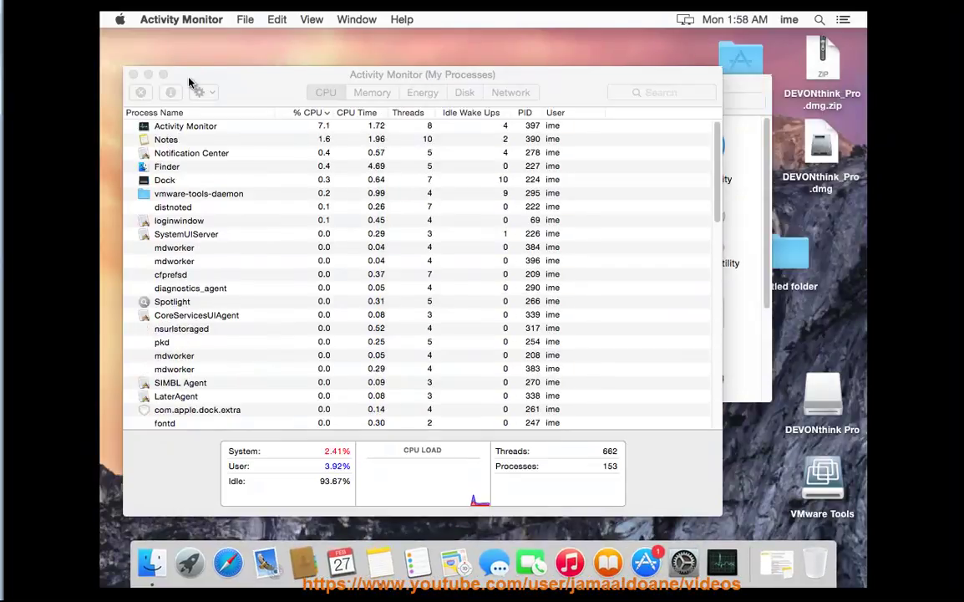
pyautogui.click(133, 74)
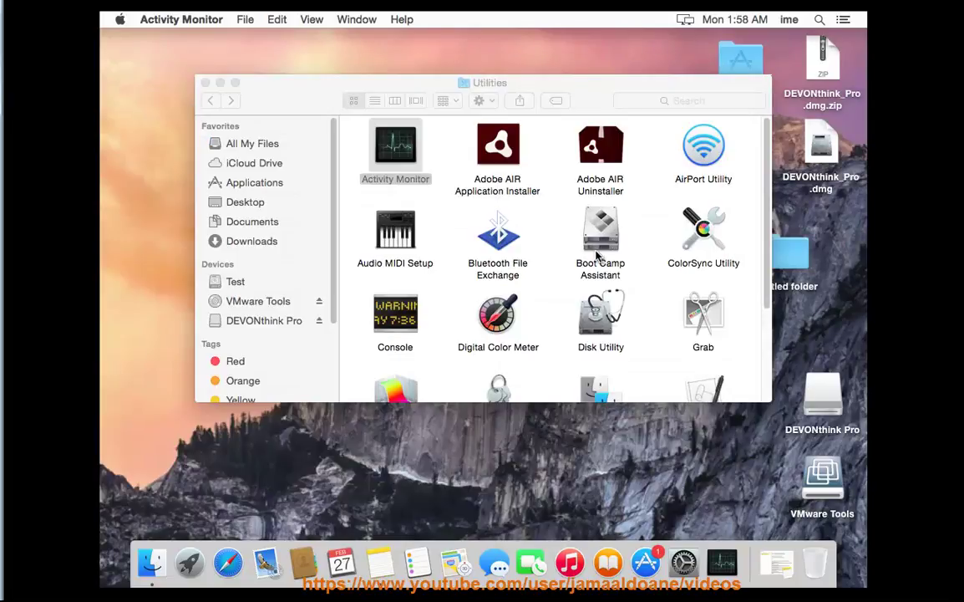
# - Launch Terminal from Utilities and copy the command "sudo rm -rif /Applications/DEVONthink\ Pro.app" from the note
pyautogui.moveTo(762, 211); pyautogui.dragTo(763, 301)
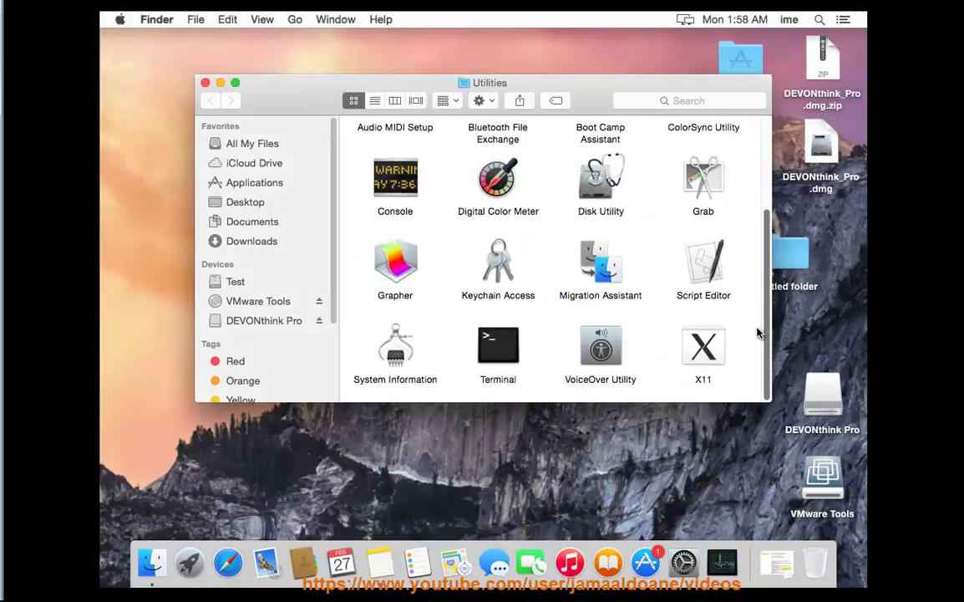
pyautogui.doubleClick(498, 345)
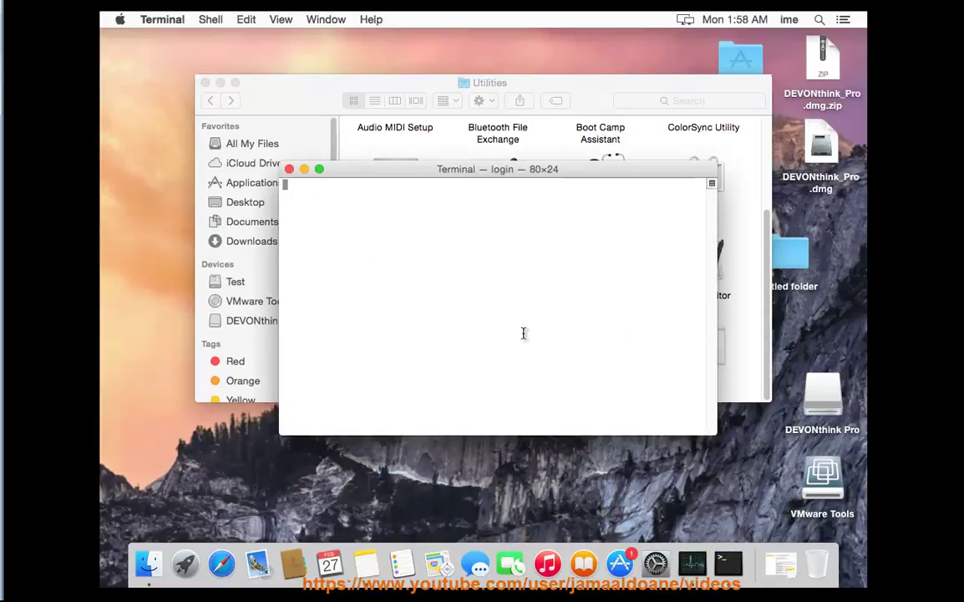
pyautogui.click(367, 565)
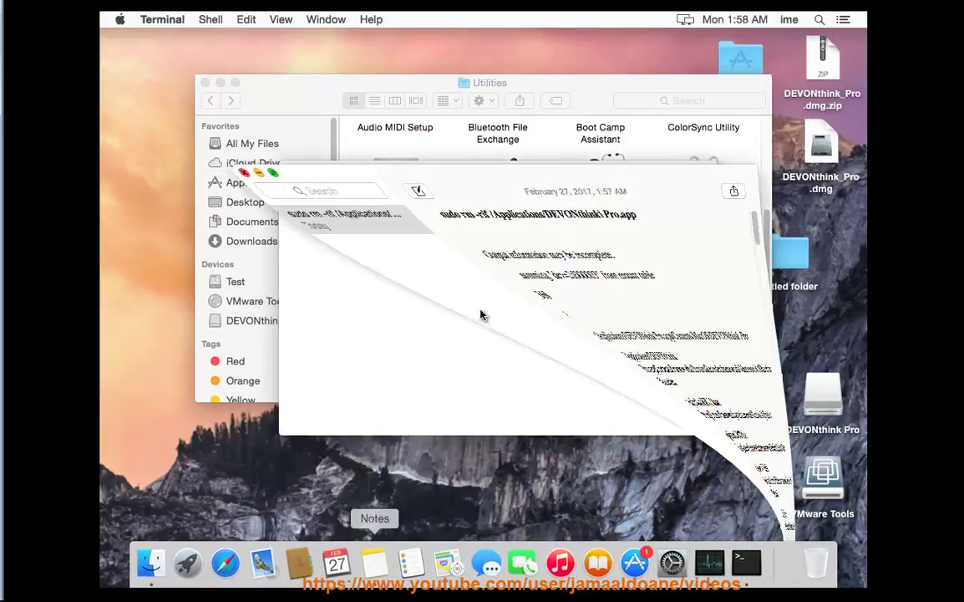
pyautogui.moveTo(622, 165); pyautogui.dragTo(378, 165)
pyautogui.rightClick(405, 165)
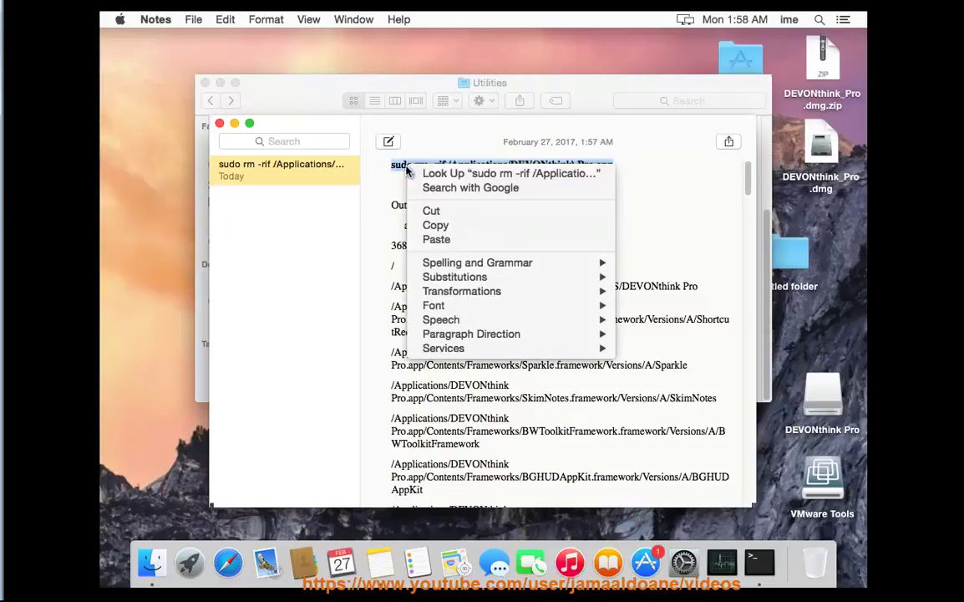
pyautogui.click(436, 226)
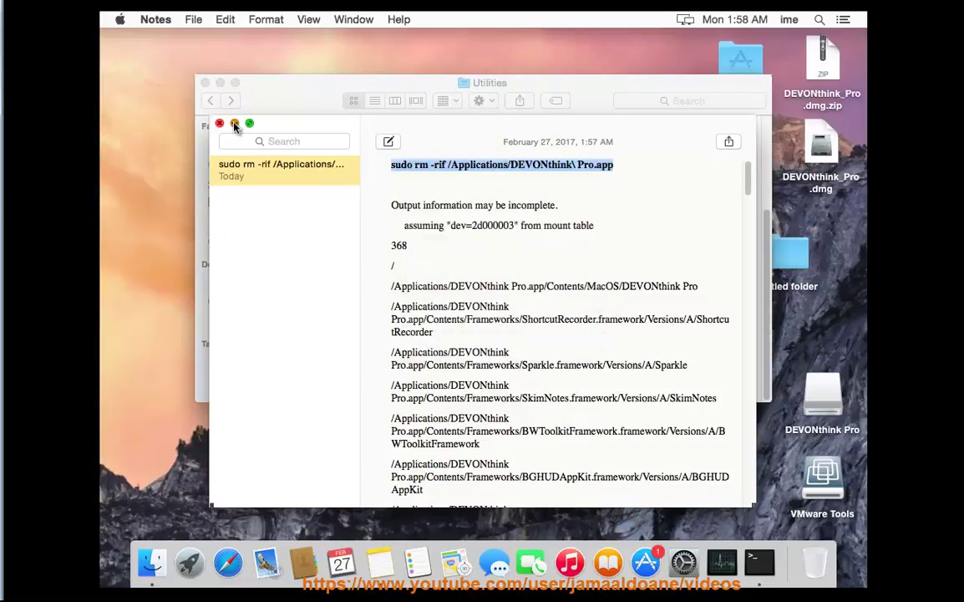
pyautogui.click(235, 125)
# - Run the pasted "sudo rm -rif /Applications/DEVONthink\ Pro.app" in Terminal, enter the account password, and minimize the window
pyautogui.rightClick(372, 201)
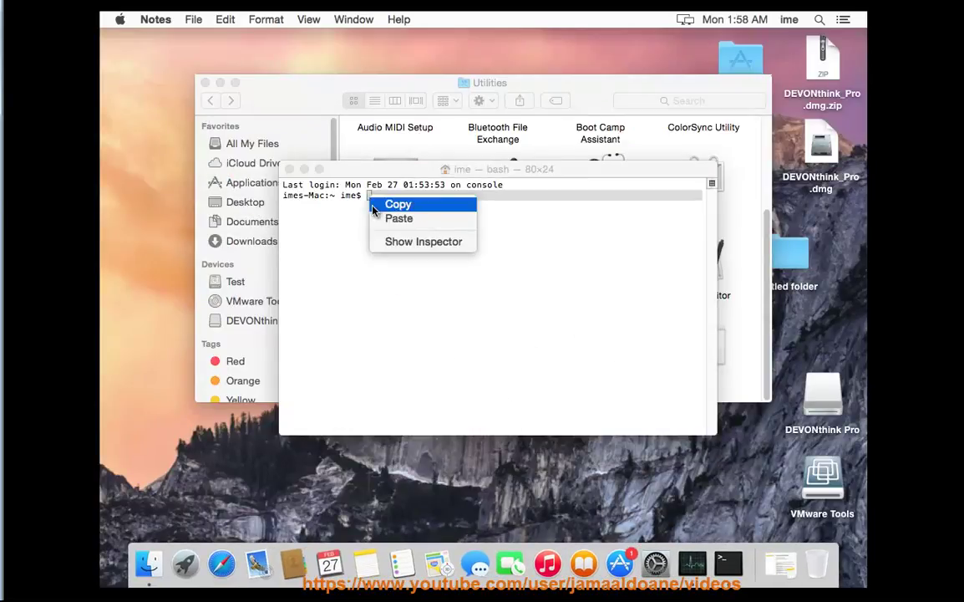
pyautogui.click(380, 218)
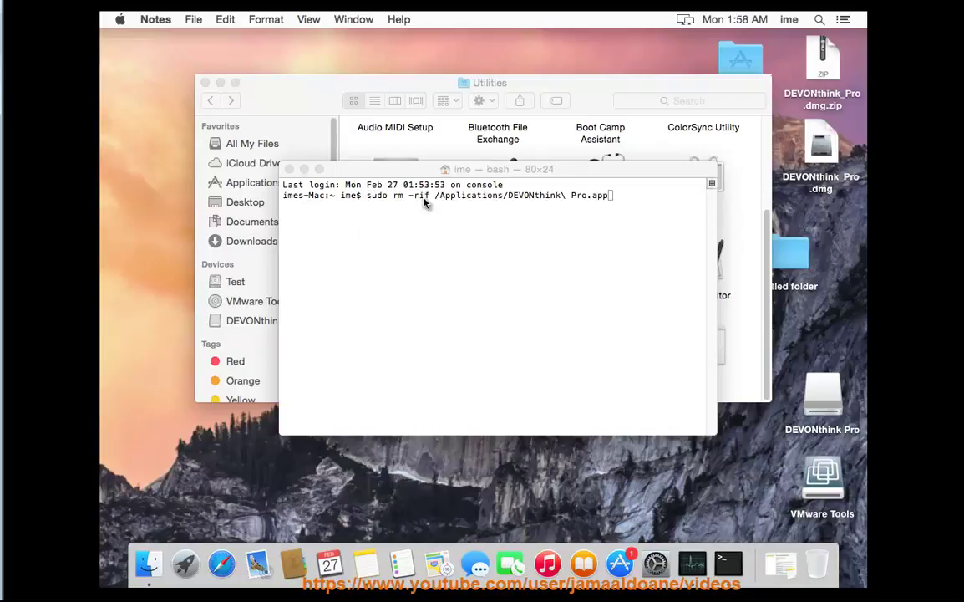
pyautogui.click(600, 199)
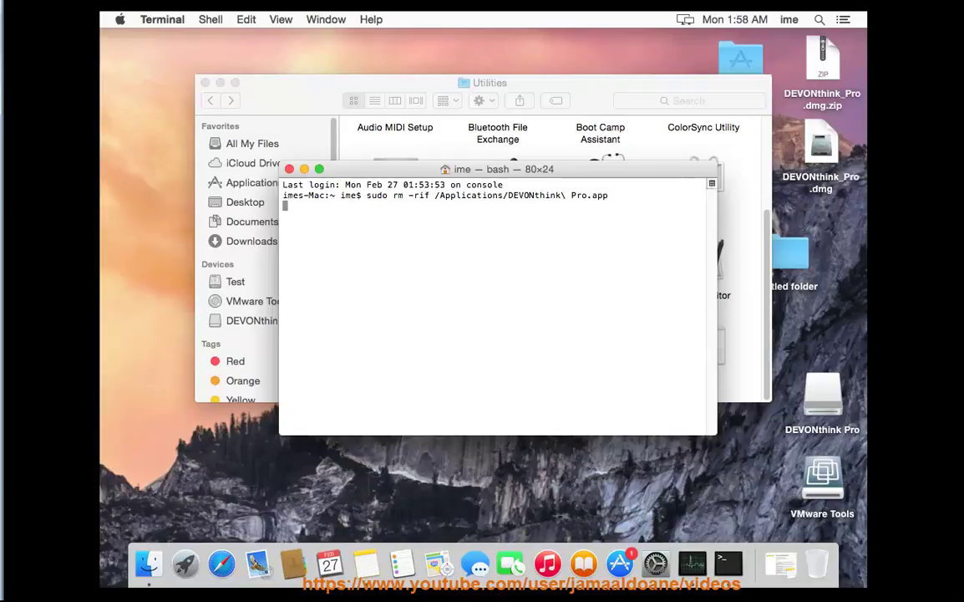
pyautogui.press('Return')
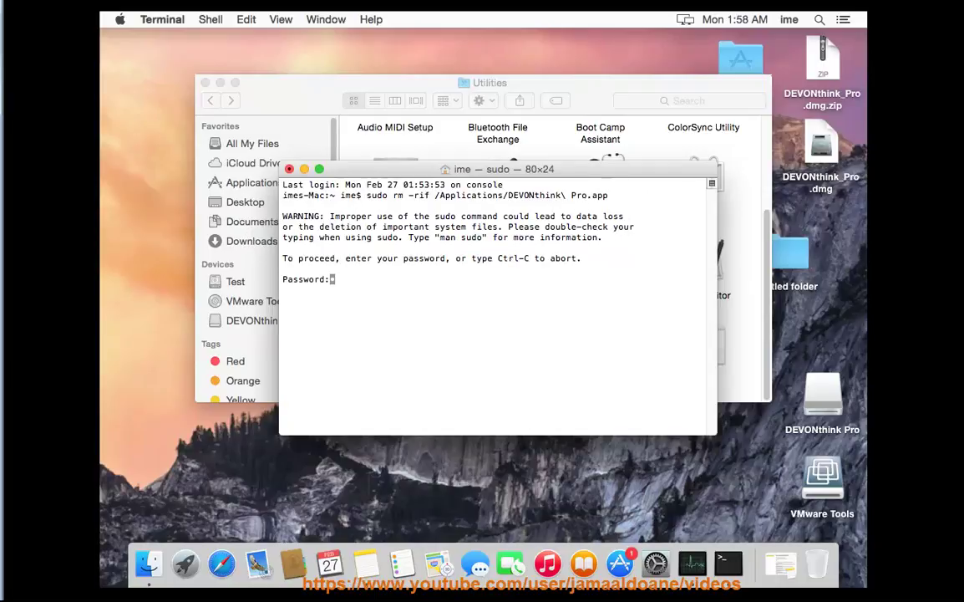
pyautogui.press('Return')
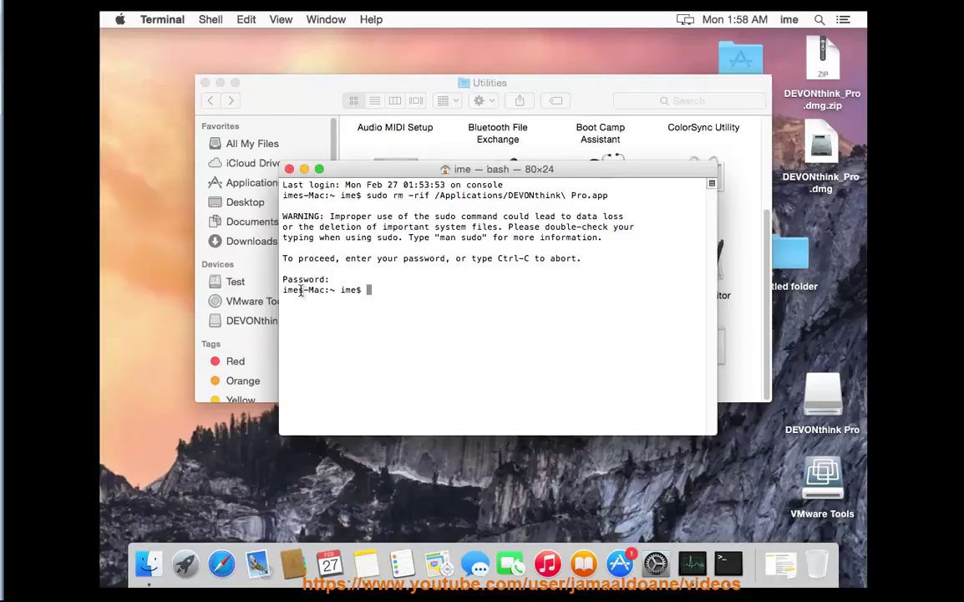
pyautogui.click(304, 170)
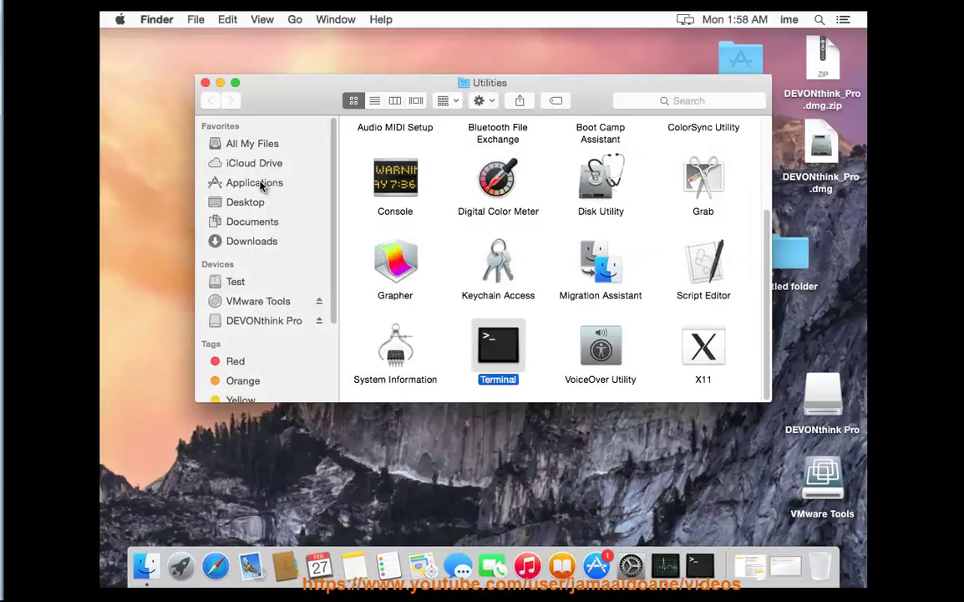
# - Look through the Applications folder for any remaining DEVONthink Pro app
pyautogui.click(255, 183)
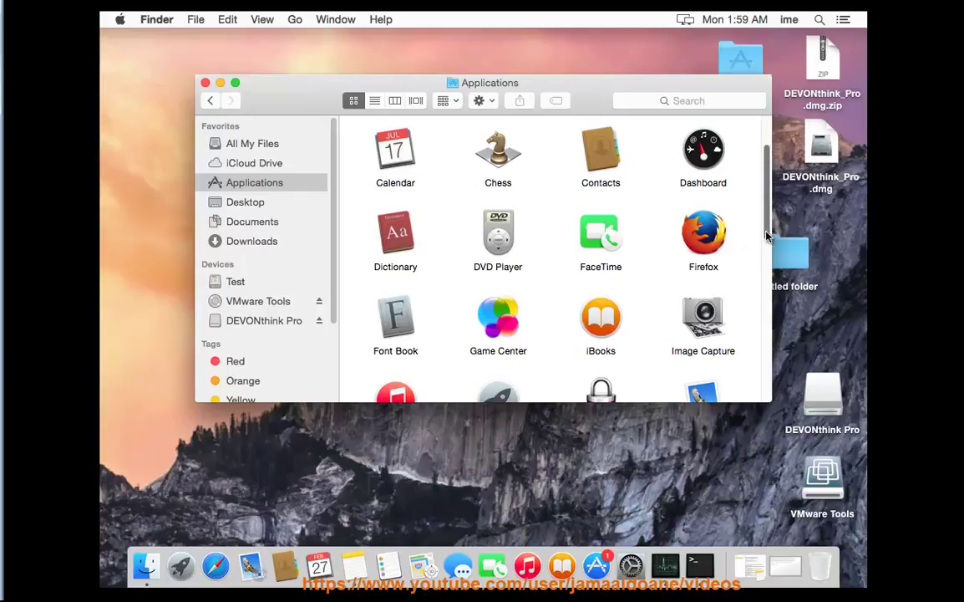
pyautogui.scroll(3, 767, 201)
pyautogui.scroll(-5, 761, 251)
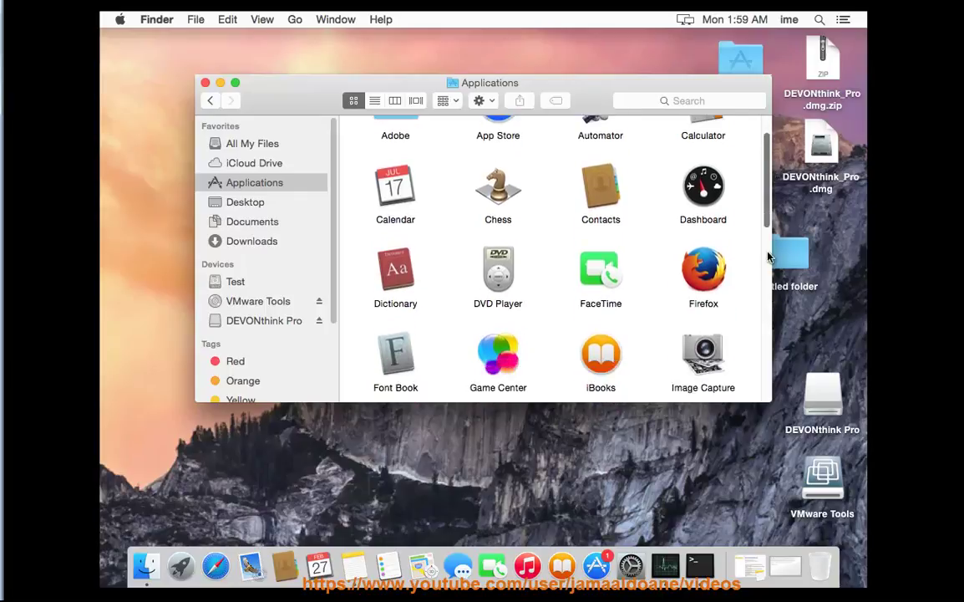
pyautogui.scroll(-2, 754, 339)
pyautogui.scroll(2, 752, 343)
# - Search for items named "DEVO" from the Applications window, then clear the search and close the window
pyautogui.click(678, 101)
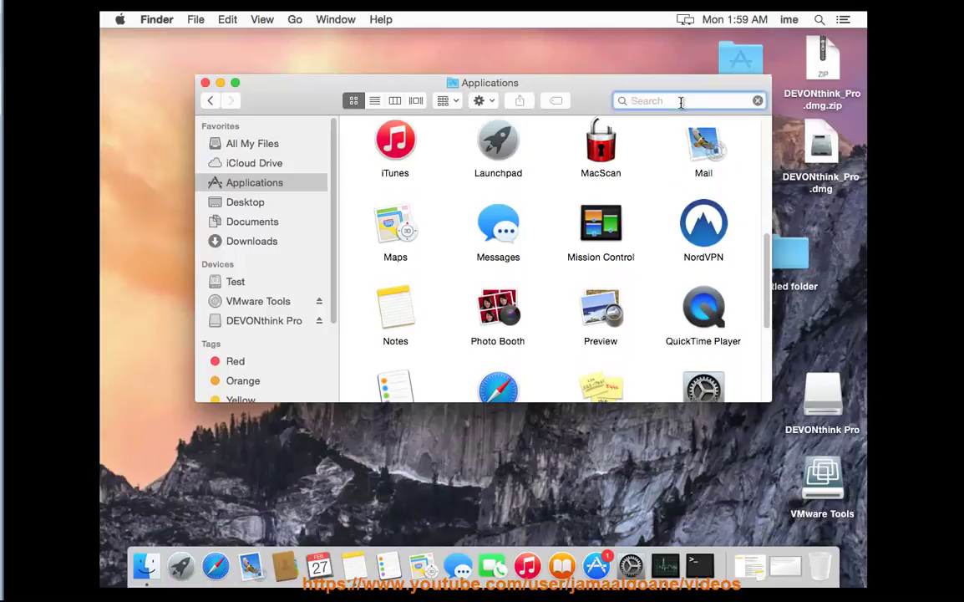
pyautogui.write('d')
pyautogui.press('BackSpace')
pyautogui.write('DEVO')
pyautogui.click(493, 125)
pyautogui.click(758, 100)
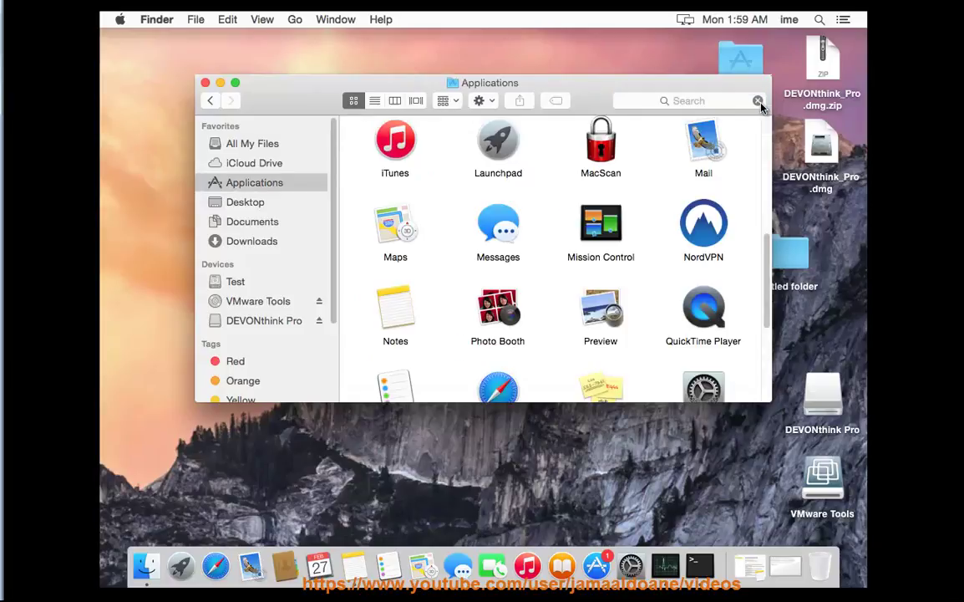
pyautogui.click(204, 83)
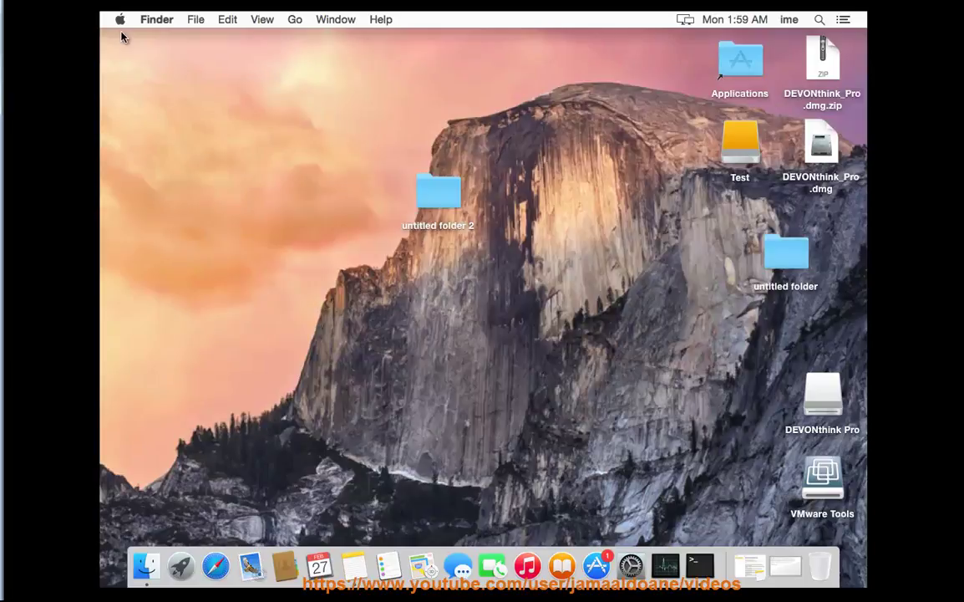
pyautogui.click(120, 20)
pyautogui.click(146, 159)
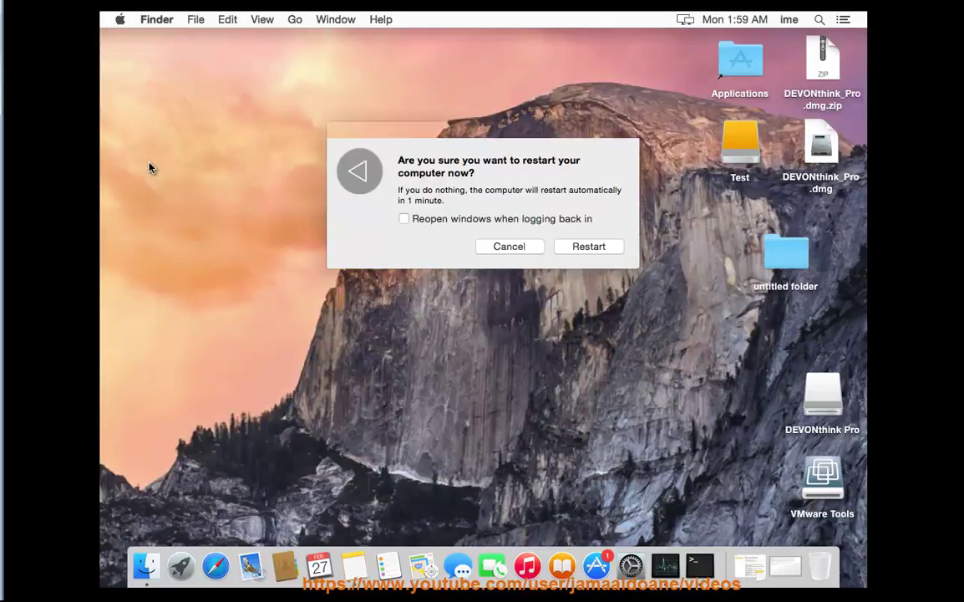
pyautogui.click(518, 247)
# - Review the DEVONthink file paths saved in the note, especially those in Library folders, and minimize the note
pyautogui.click(356, 561)
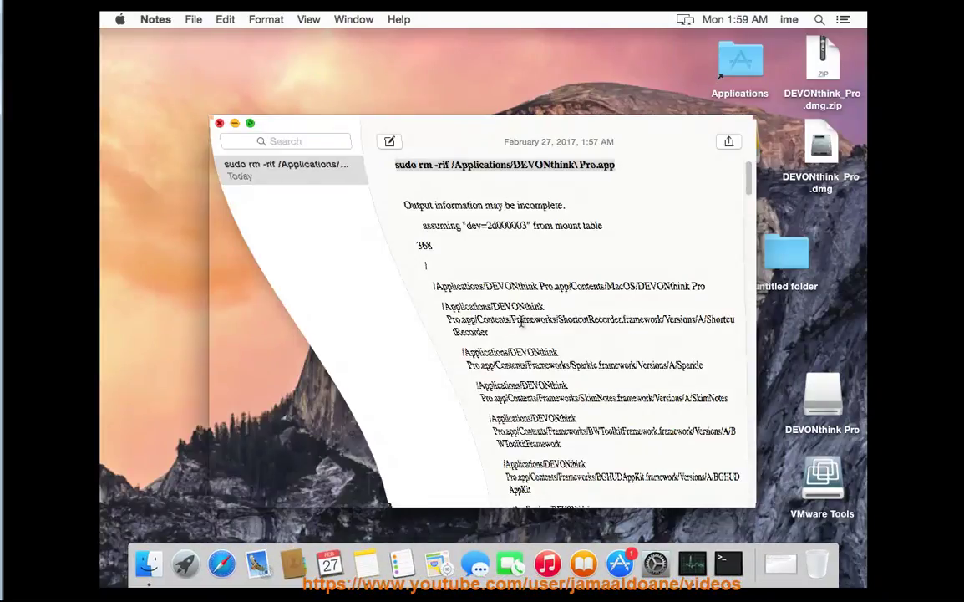
pyautogui.click(473, 286)
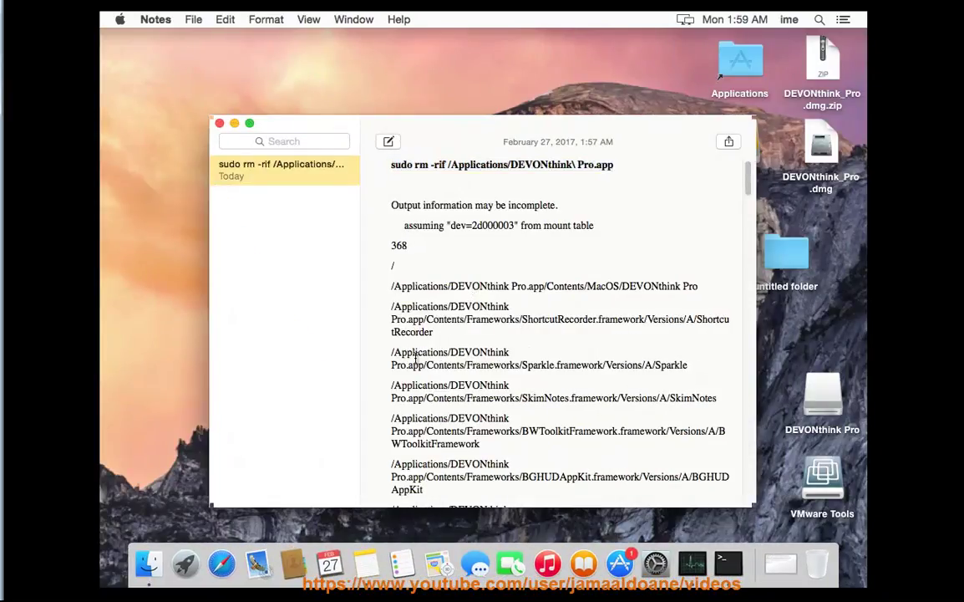
pyautogui.scroll(-5, 456, 399)
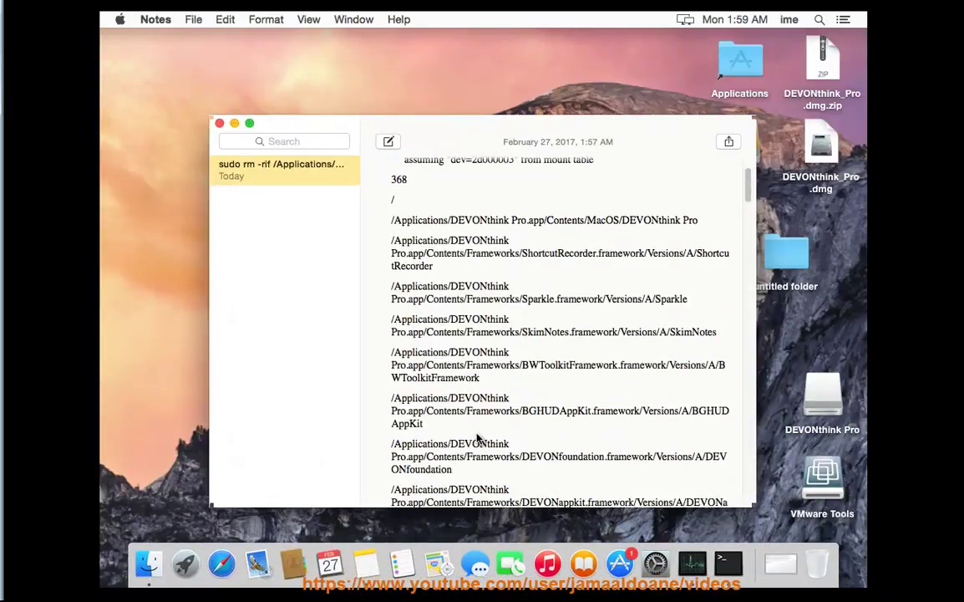
pyautogui.scroll(-5, 479, 435)
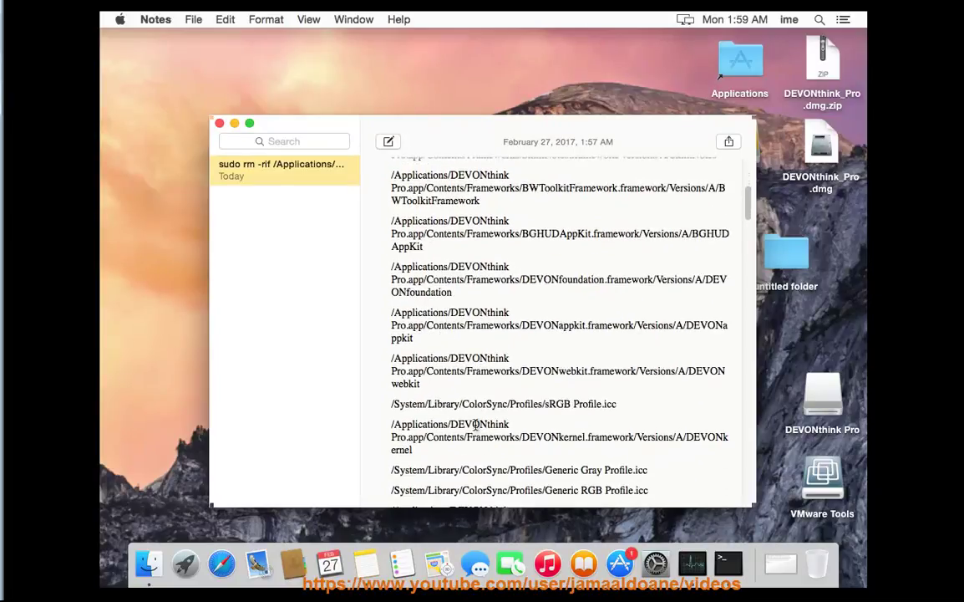
pyautogui.doubleClick(445, 405)
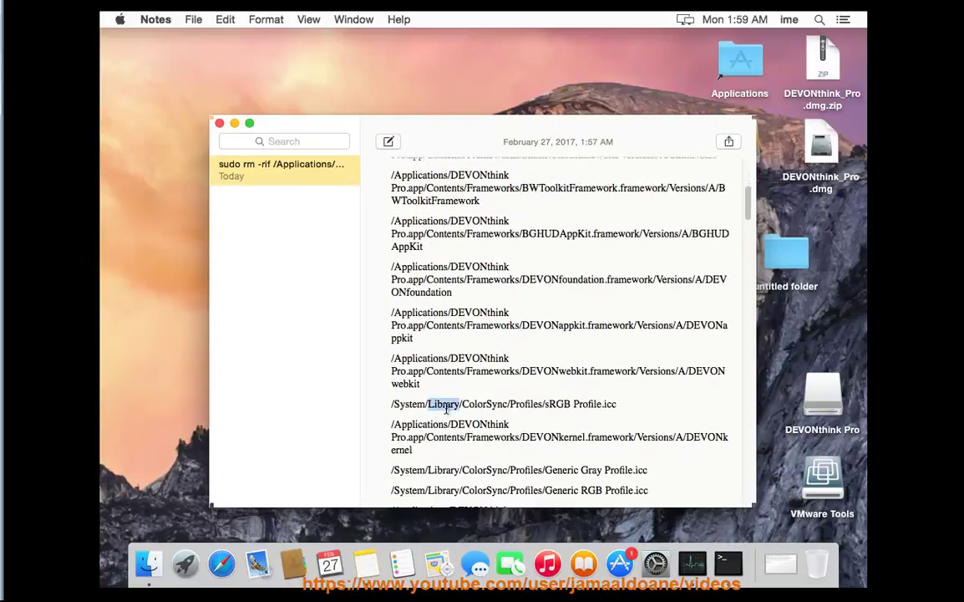
pyautogui.click(235, 124)
# - Switch to Finder and go to the ~/Library/ folder
pyautogui.click(333, 43)
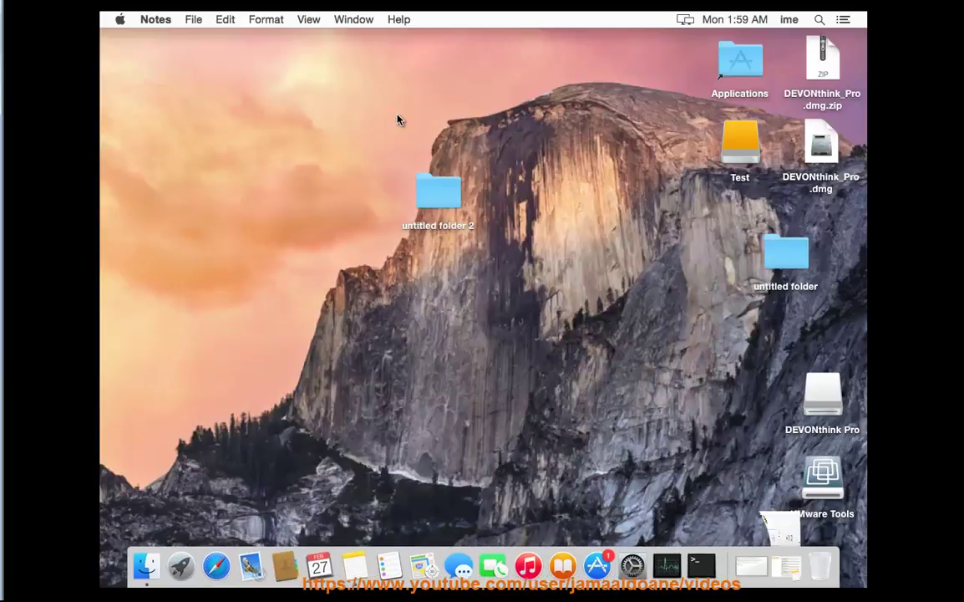
pyautogui.click(295, 20)
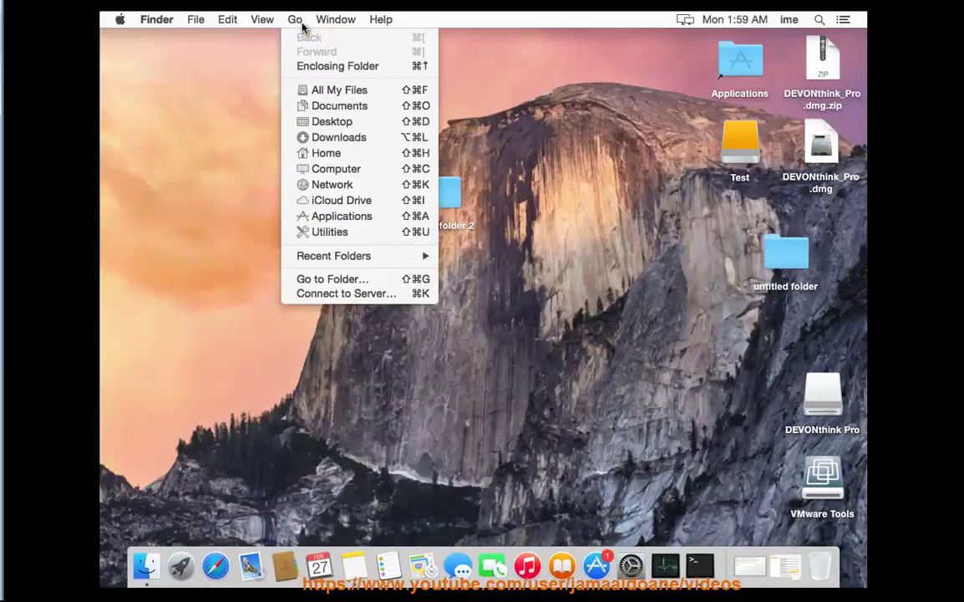
pyautogui.click(334, 278)
pyautogui.click(594, 220)
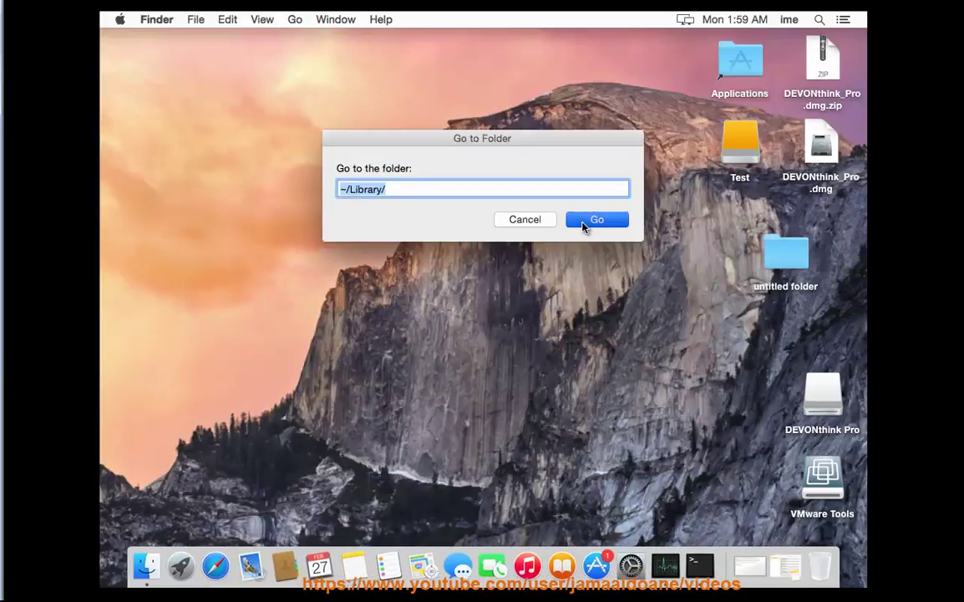
# - Search for "DEVON" and limit the search to the Library folder
pyautogui.click(683, 112)
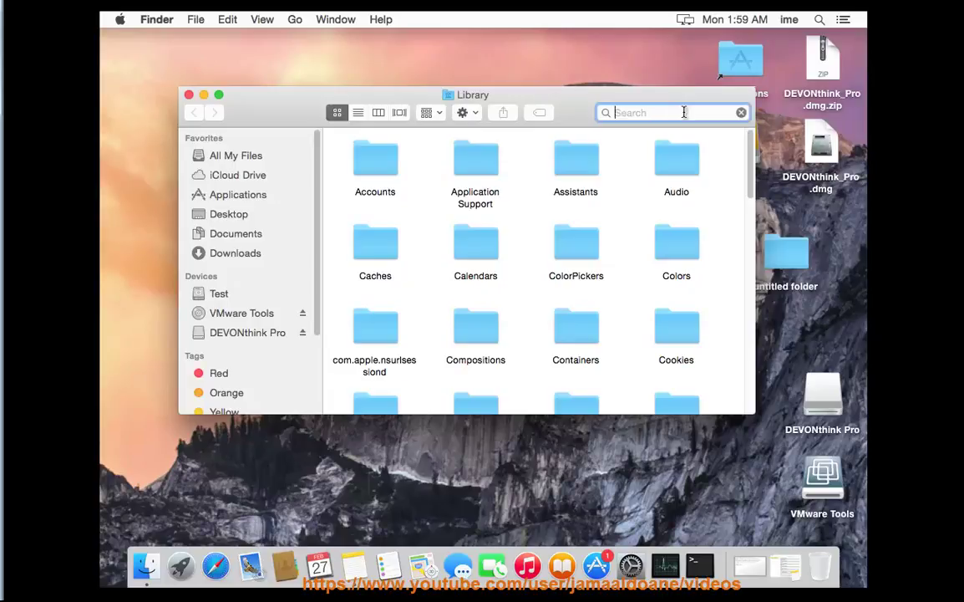
pyautogui.write('DEVO')
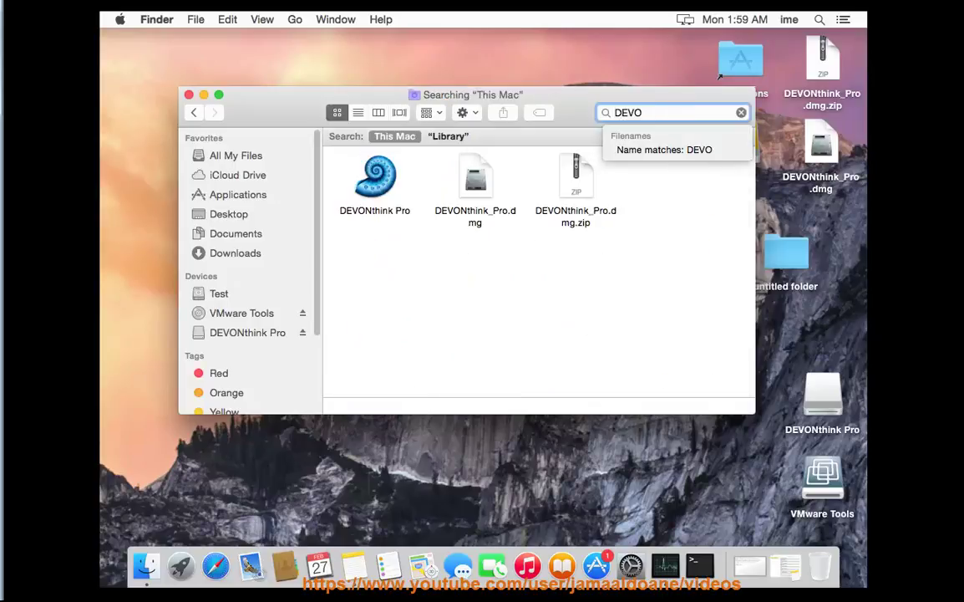
pyautogui.write('N')
pyautogui.click(439, 137)
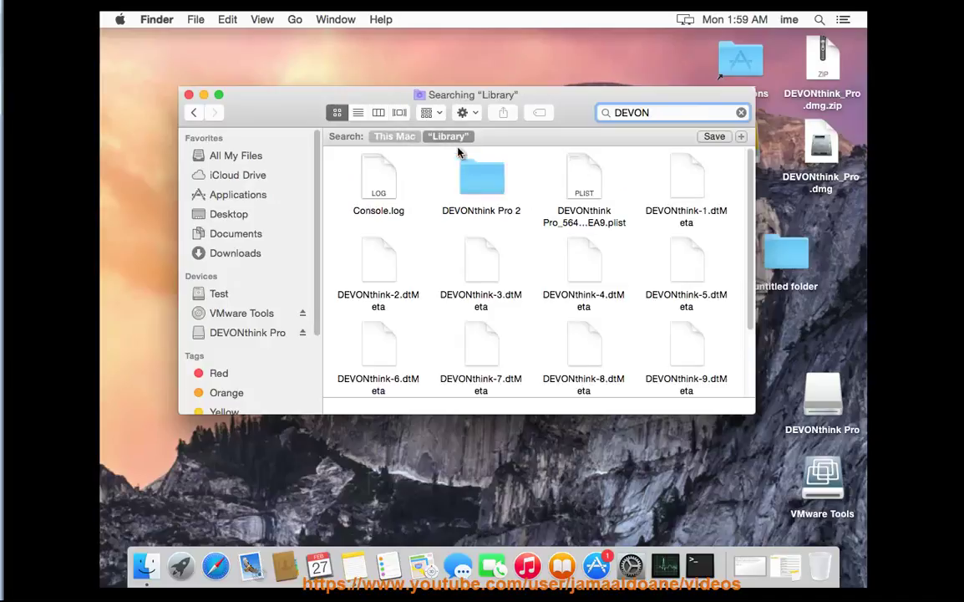
# - Check the file paths of several DEVONthink search results, including the DEVONthink Pro plist and DEVONthink-5.dtMeta
pyautogui.click(482, 185)
pyautogui.click(585, 177)
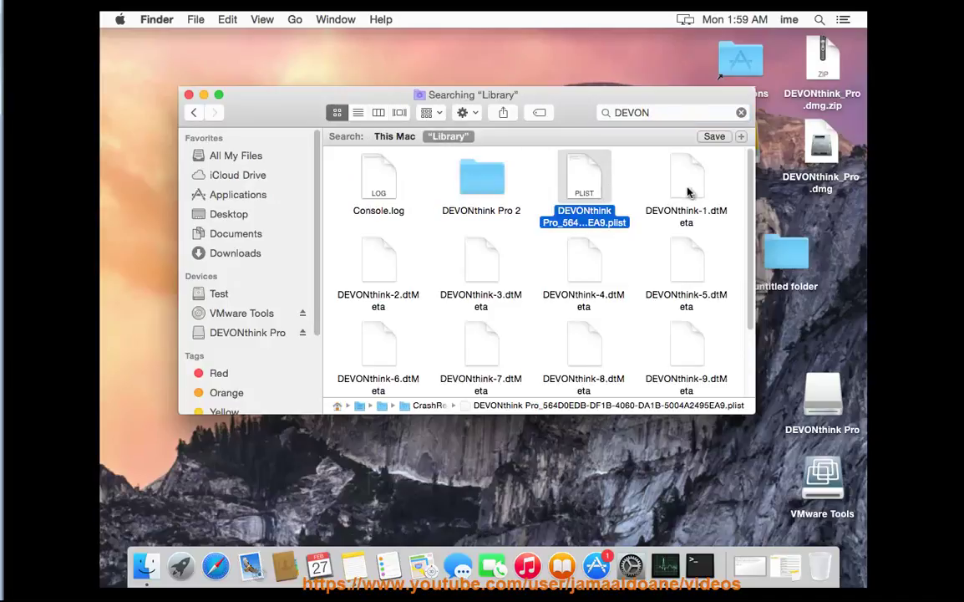
pyautogui.click(677, 178)
pyautogui.click(700, 276)
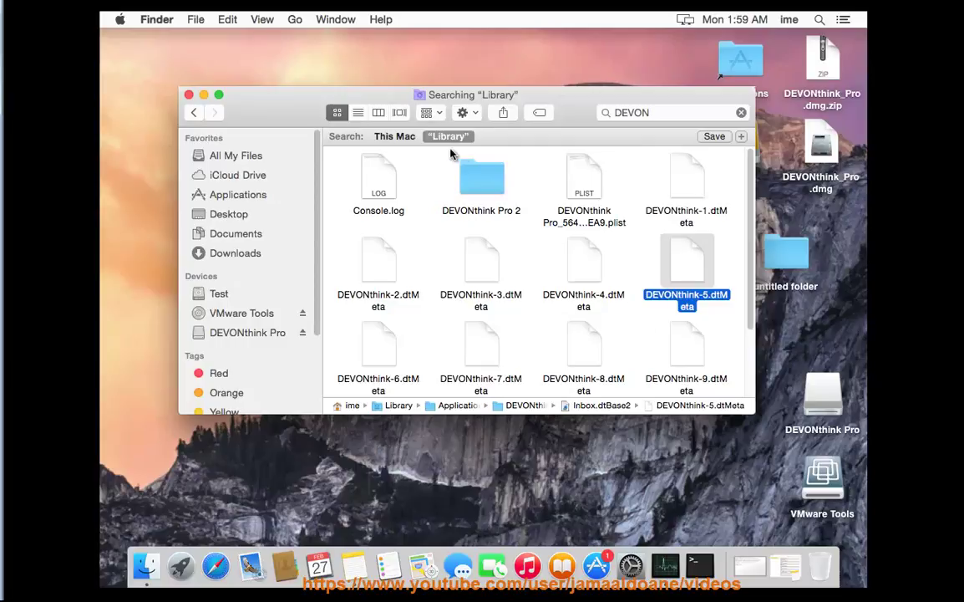
# - Move the DEVONthink Pro 2 folder and the DEVONthink Pro plist file from the Library search results to the Trash
pyautogui.click(489, 184)
pyautogui.rightClick(494, 191)
pyautogui.click(524, 230)
pyautogui.rightClick(485, 194)
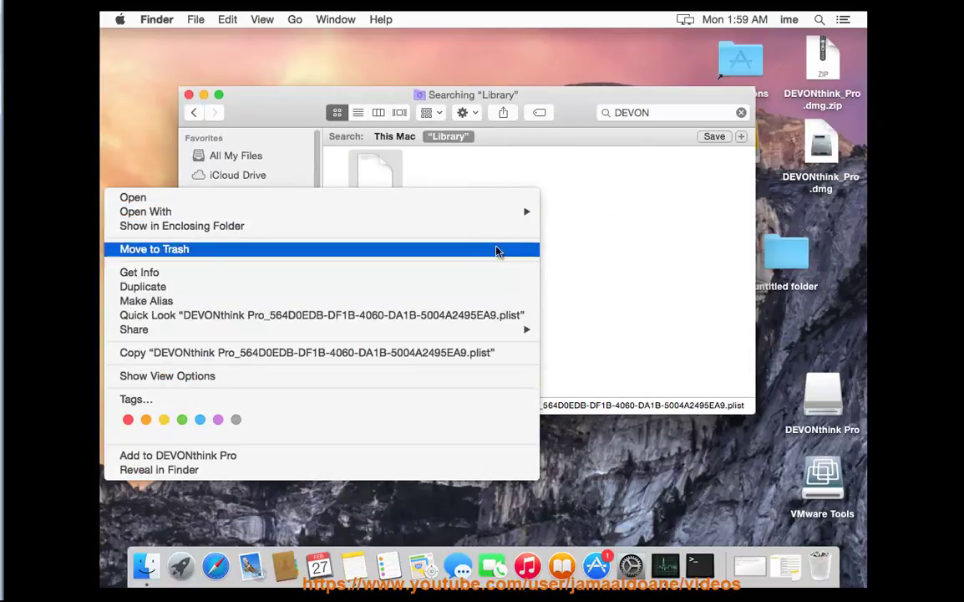
pyautogui.click(498, 251)
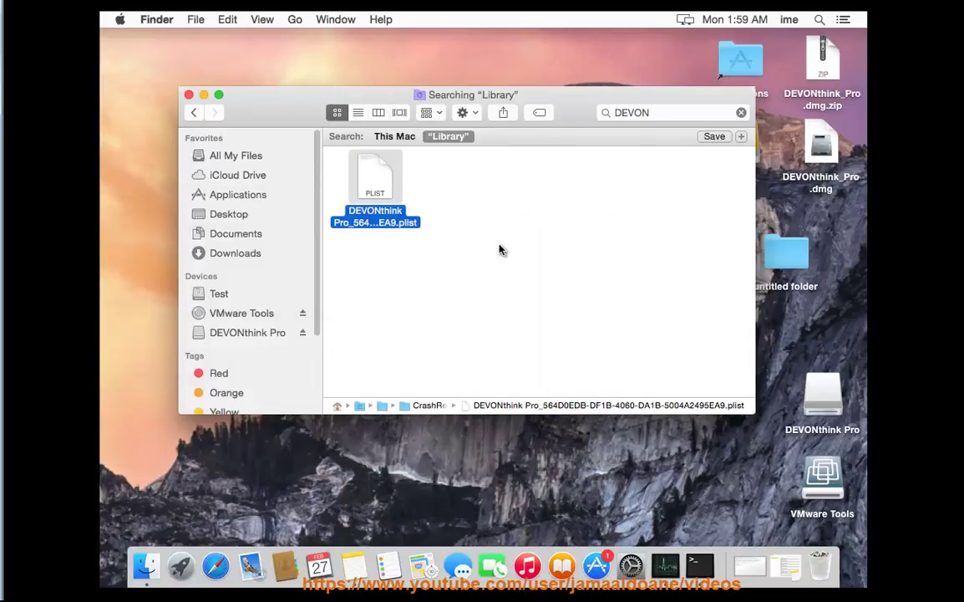
# - Clear the search and look through the Library's Application Support folder for remaining DEVONthink items
pyautogui.click(741, 112)
pyautogui.doubleClick(498, 177)
pyautogui.scroll(-10, 742, 202)
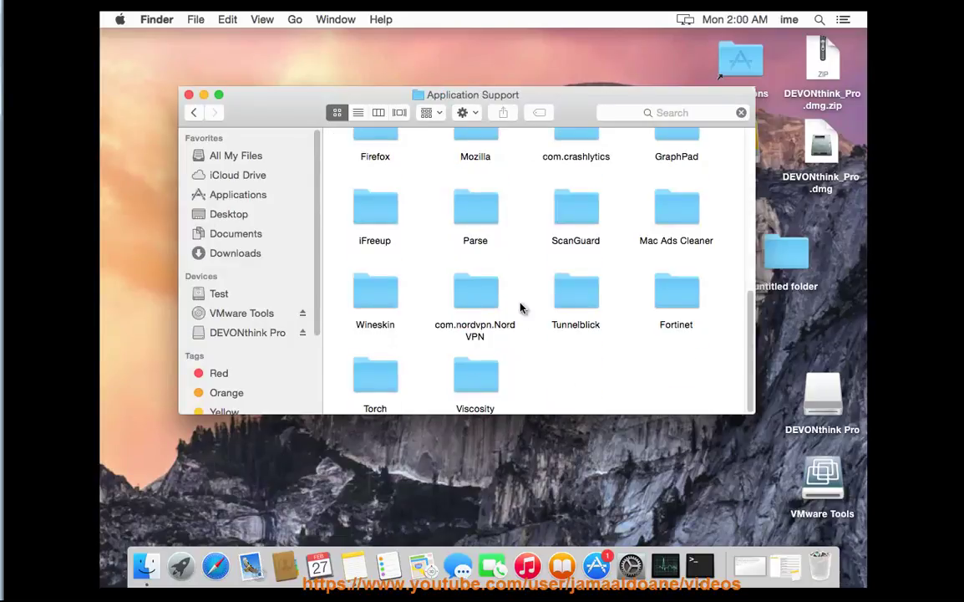
pyautogui.scroll(5, 585, 268)
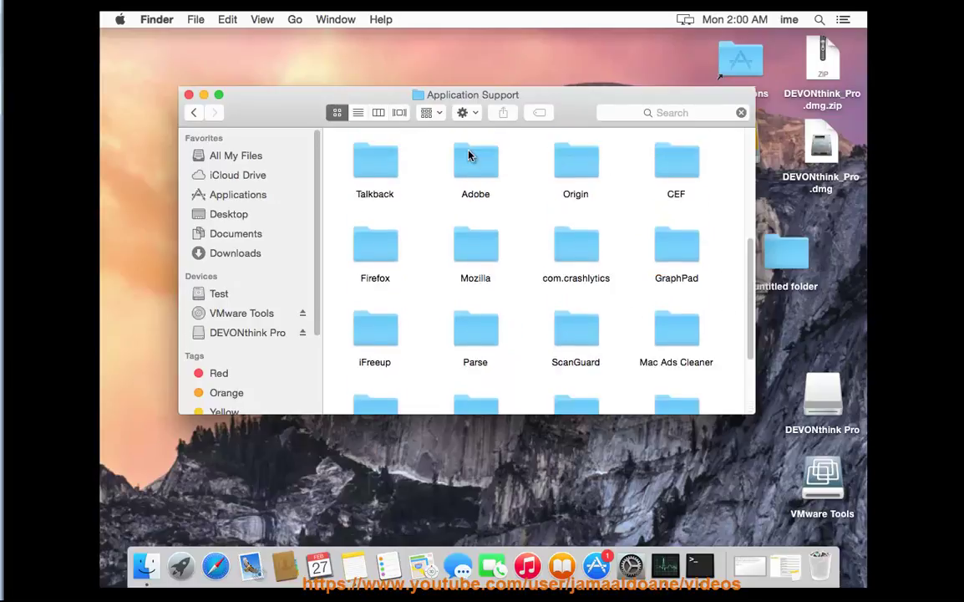
# - Look through the Library's Preferences folder for DEVONthink files, then return to the Library folder
pyautogui.click(193, 112)
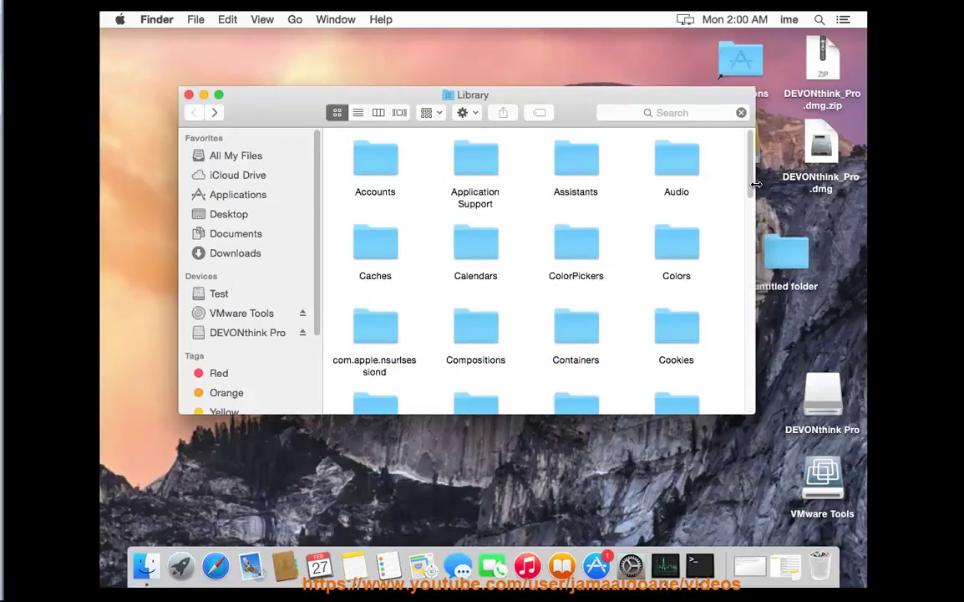
pyautogui.scroll(-10, 750, 218)
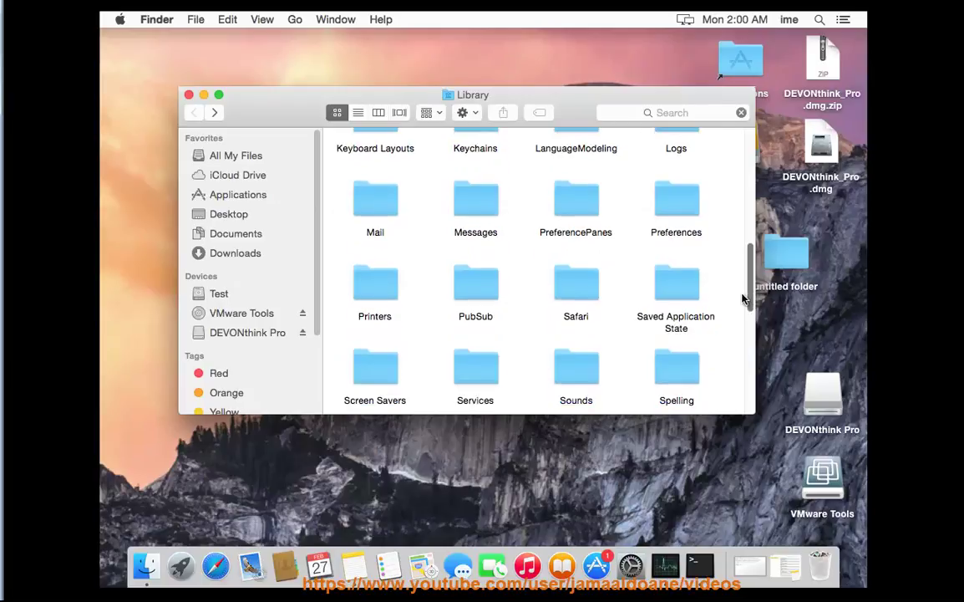
pyautogui.scroll(1, 687, 205)
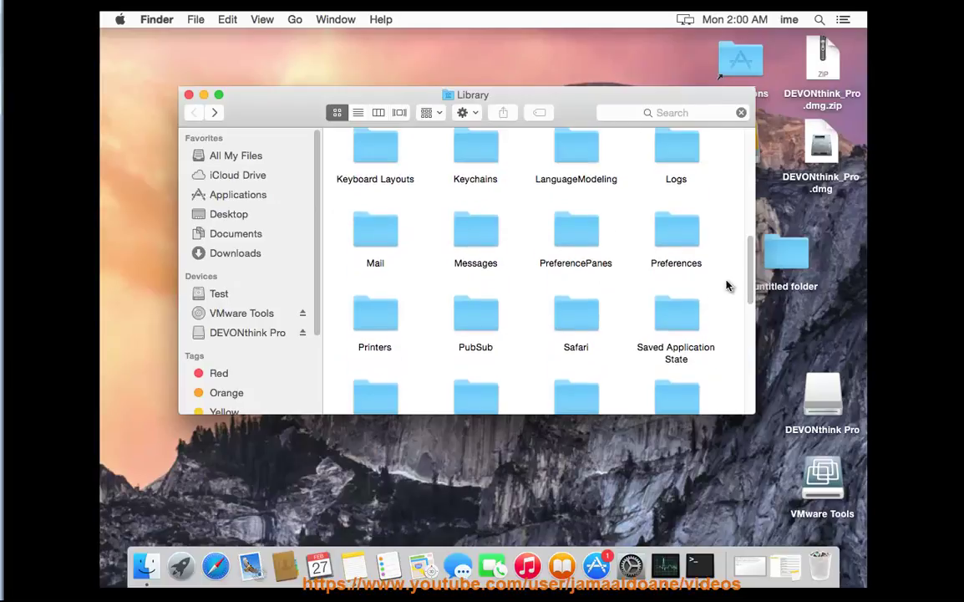
pyautogui.doubleClick(693, 242)
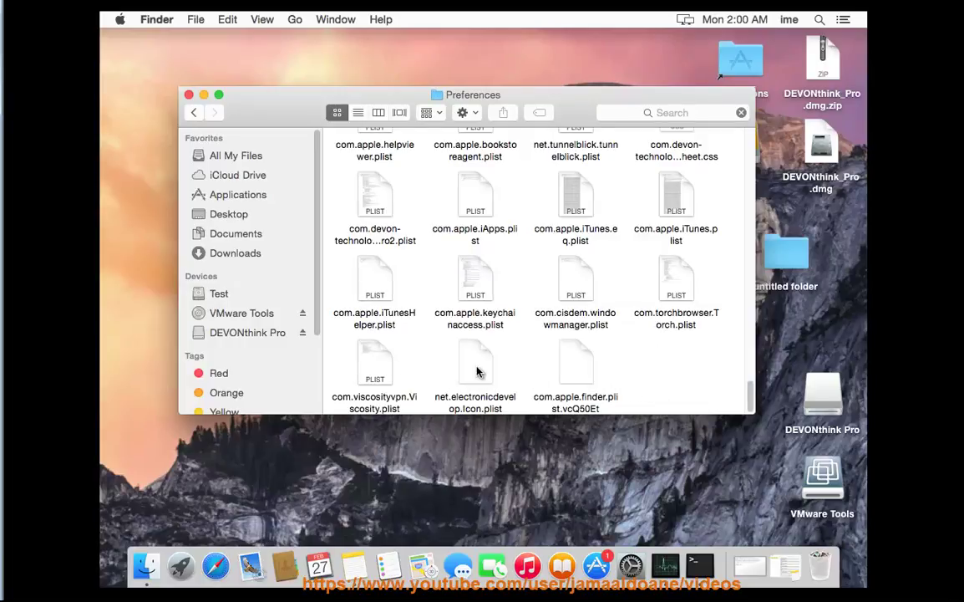
pyautogui.click(452, 376)
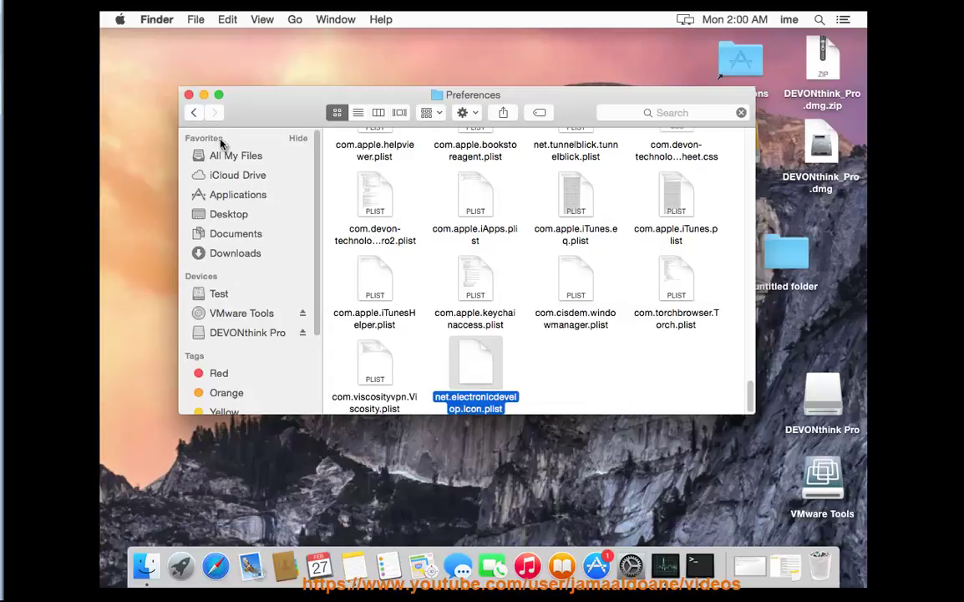
pyautogui.click(193, 112)
# - In Saved Application State, inspect the com.devon-technologies.thinkpro2.savedState folder's contents and move the folder to the Trash
pyautogui.doubleClick(676, 328)
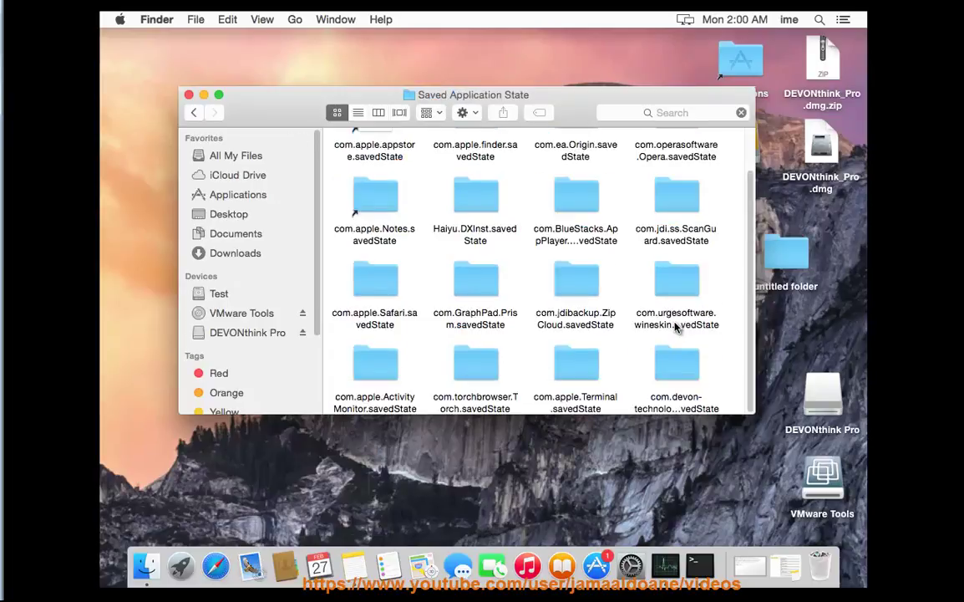
pyautogui.click(684, 371)
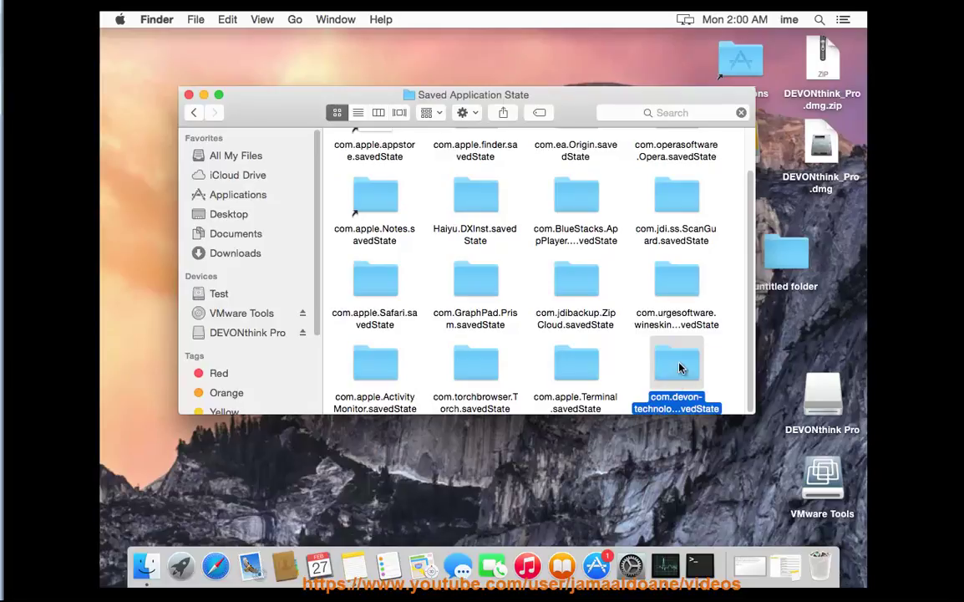
pyautogui.rightClick(679, 368)
pyautogui.click(683, 371)
pyautogui.doubleClick(683, 369)
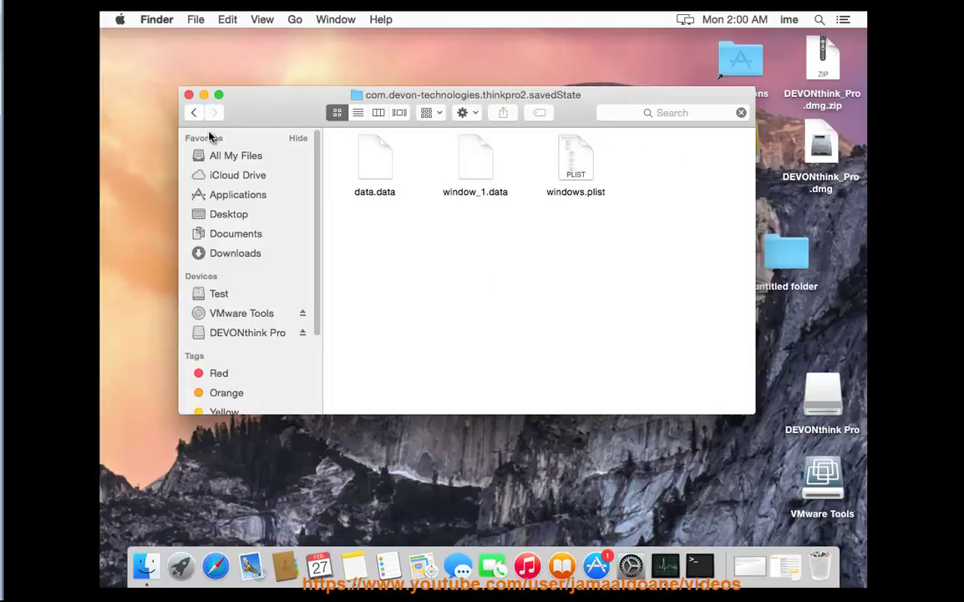
pyautogui.click(193, 112)
pyautogui.rightClick(681, 371)
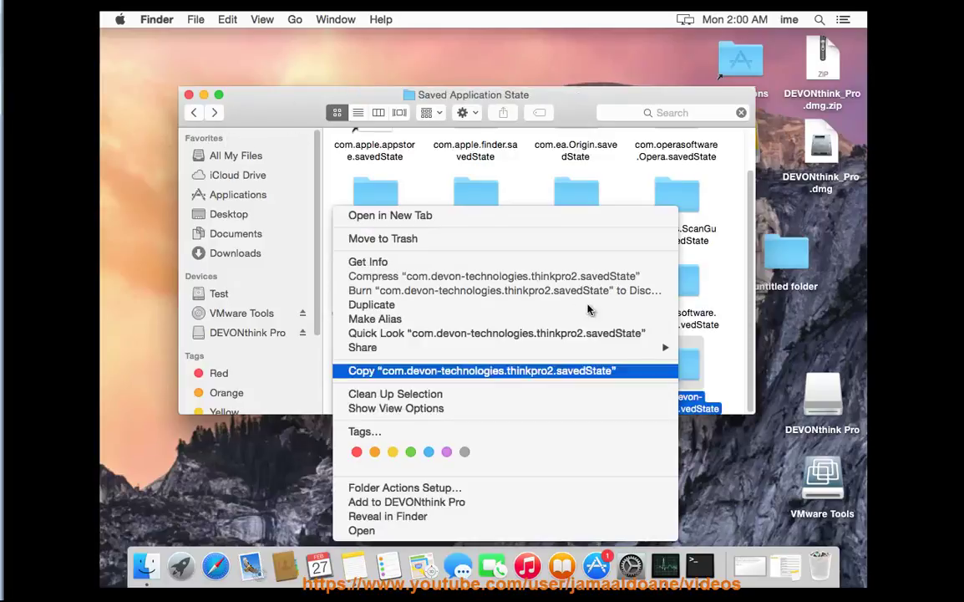
pyautogui.click(671, 283)
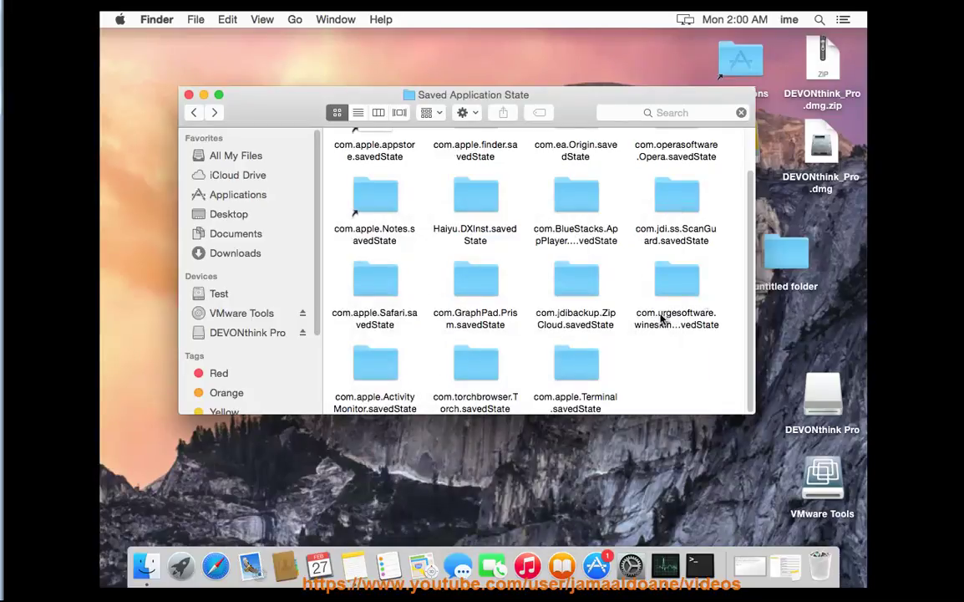
# - Search for "DEVON" from the Test disk, first within Test only and then across This Mac
pyautogui.click(217, 294)
pyautogui.click(695, 120)
pyautogui.write('DEVON')
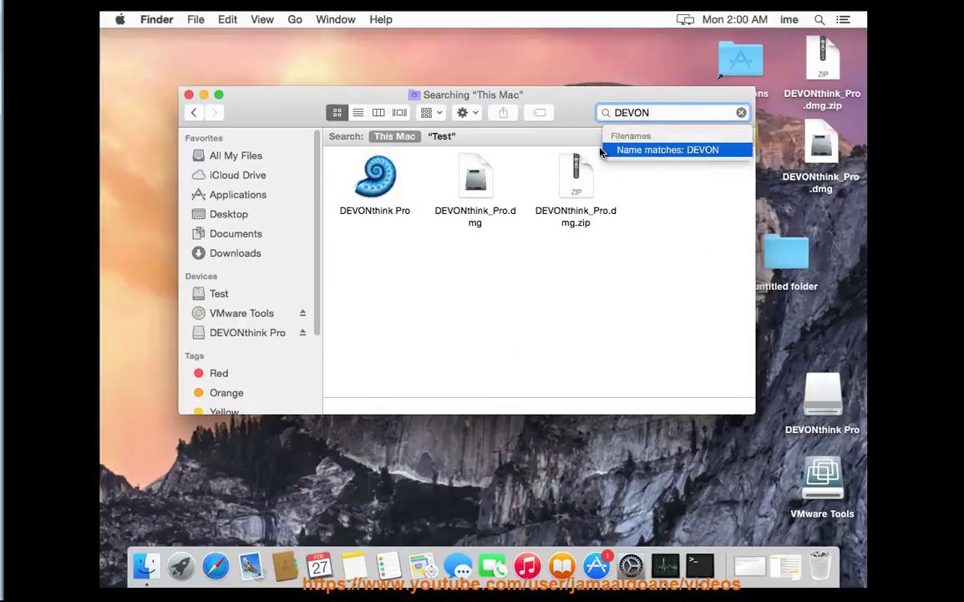
pyautogui.click(443, 137)
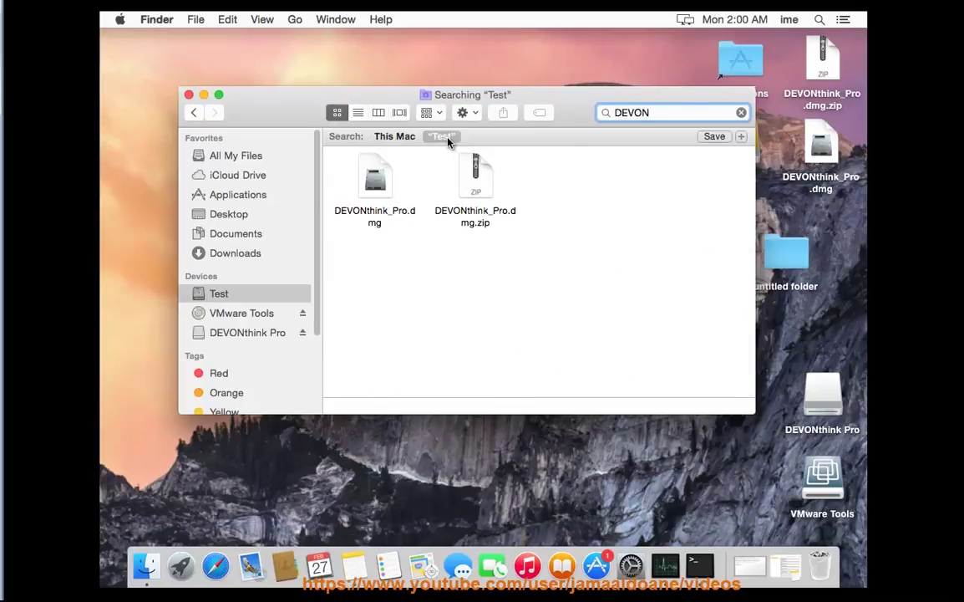
pyautogui.click(405, 137)
# - Move the DEVONthink_Pro.dmg file from the search results to the Trash
pyautogui.click(473, 184)
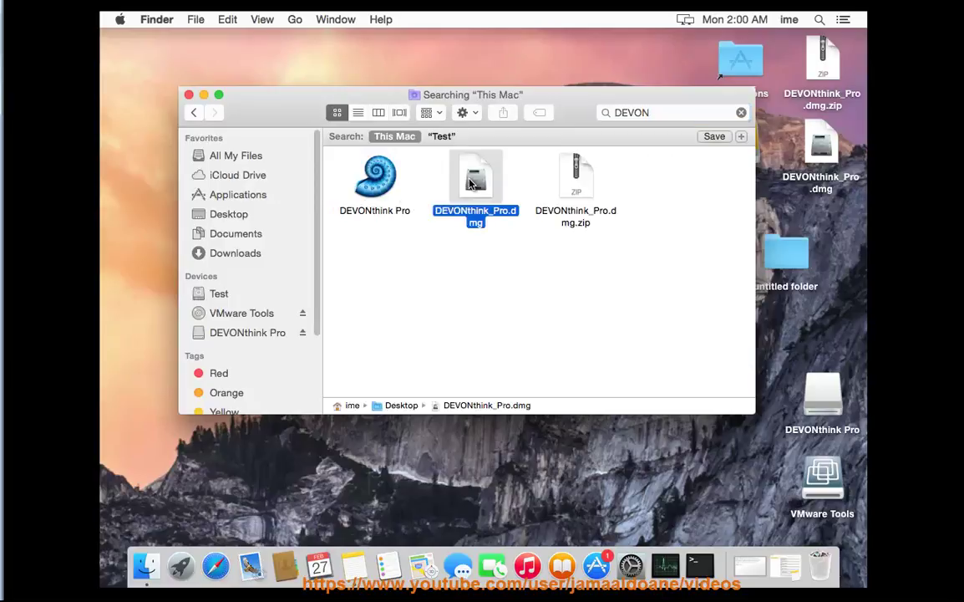
pyautogui.rightClick(473, 184)
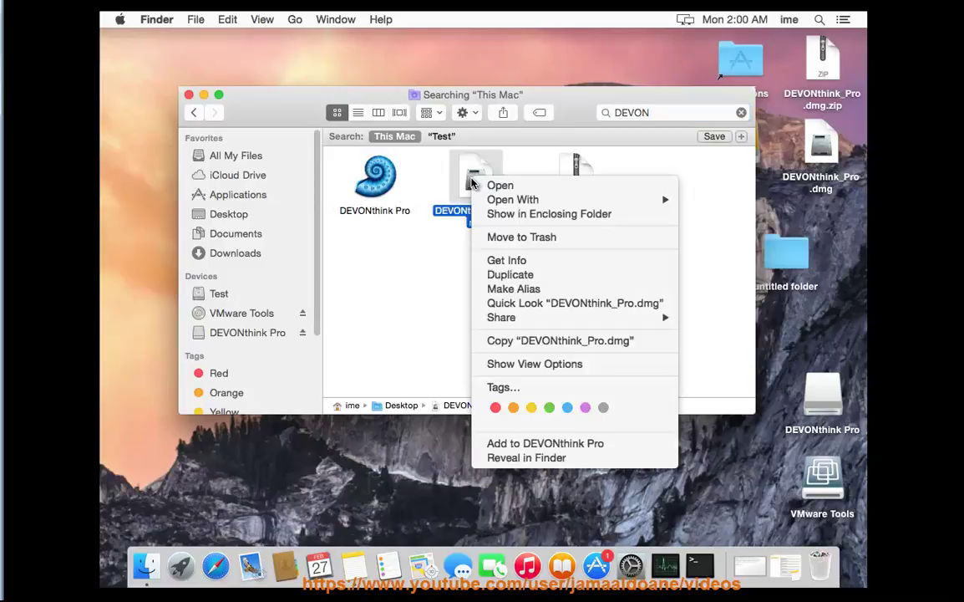
pyautogui.click(495, 235)
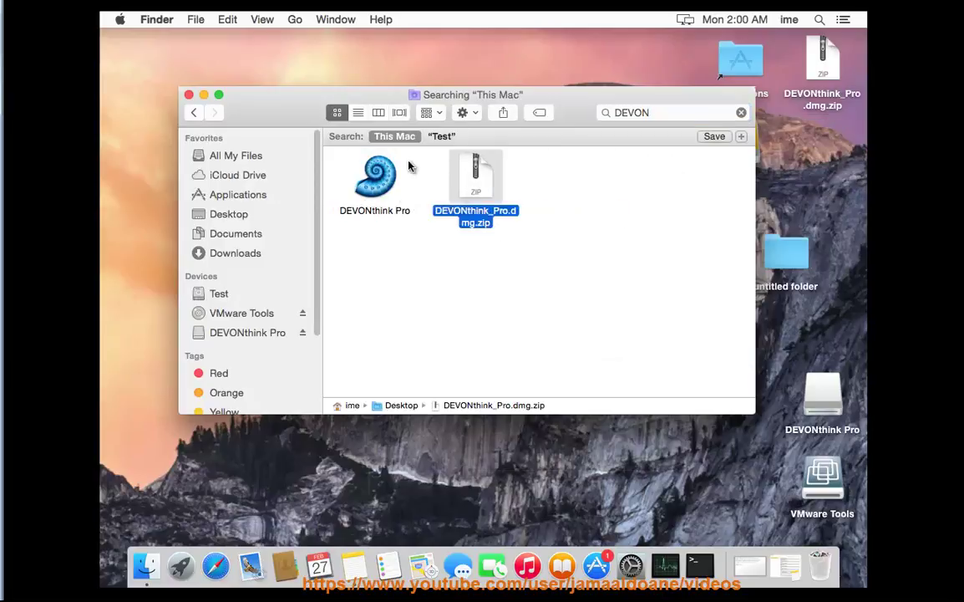
# - View the file information of the found DEVONthink Pro app, then close the info and search windows
pyautogui.click(363, 197)
pyautogui.rightClick(368, 190)
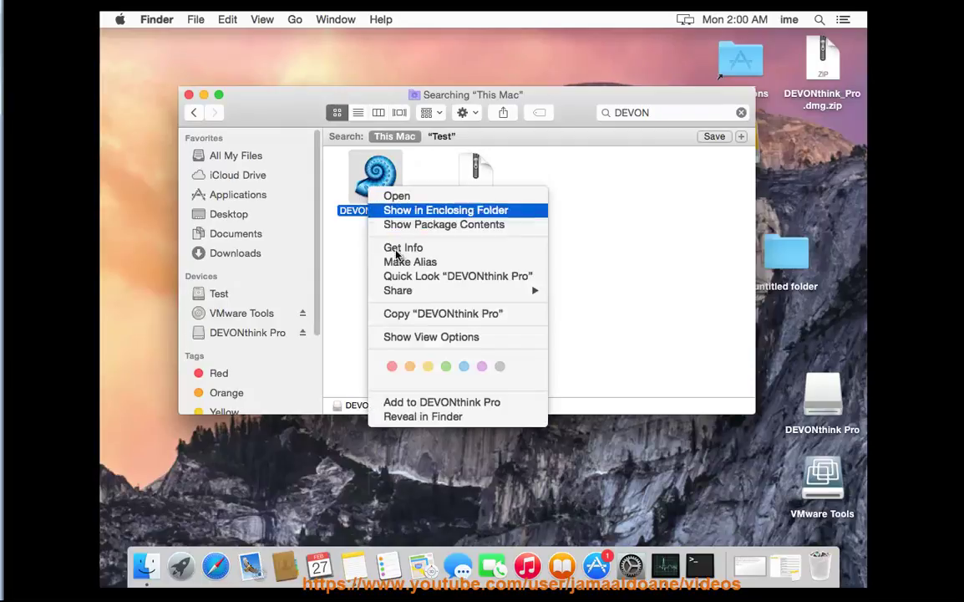
pyautogui.click(398, 250)
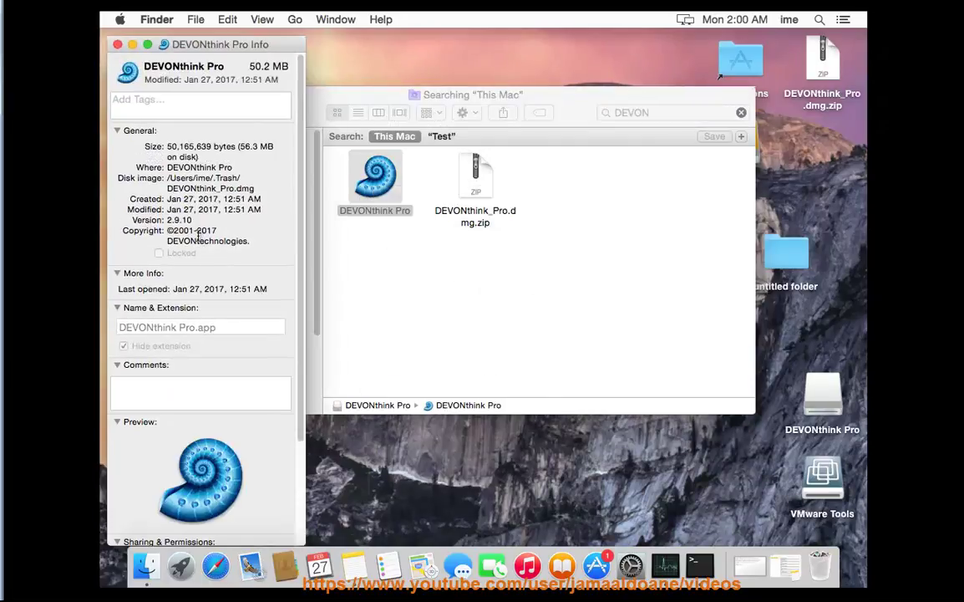
pyautogui.click(118, 45)
pyautogui.click(188, 98)
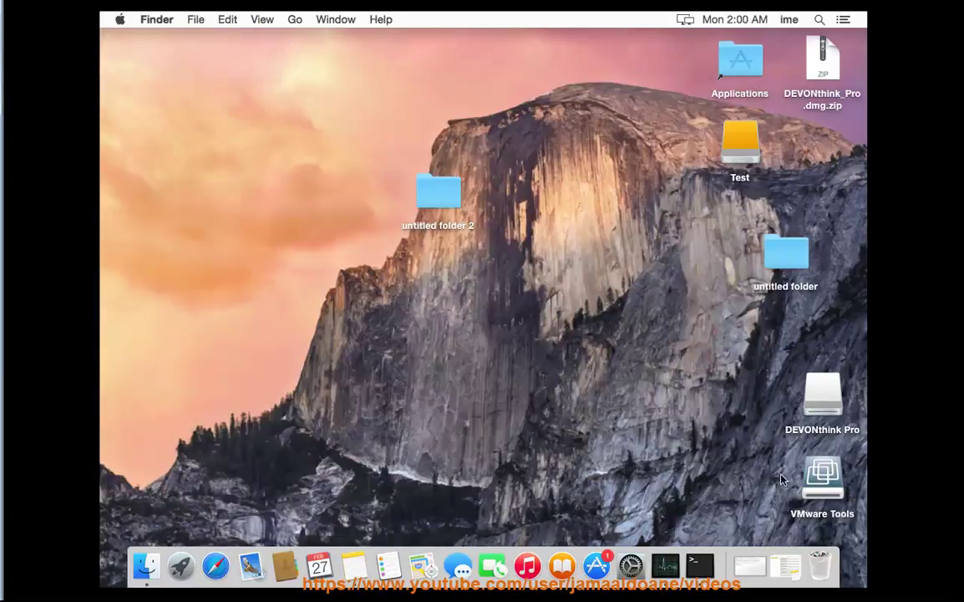
# - Open the Trash and empty it to permanently erase the DEVONthink leftovers
pyautogui.click(820, 566)
pyautogui.click(743, 107)
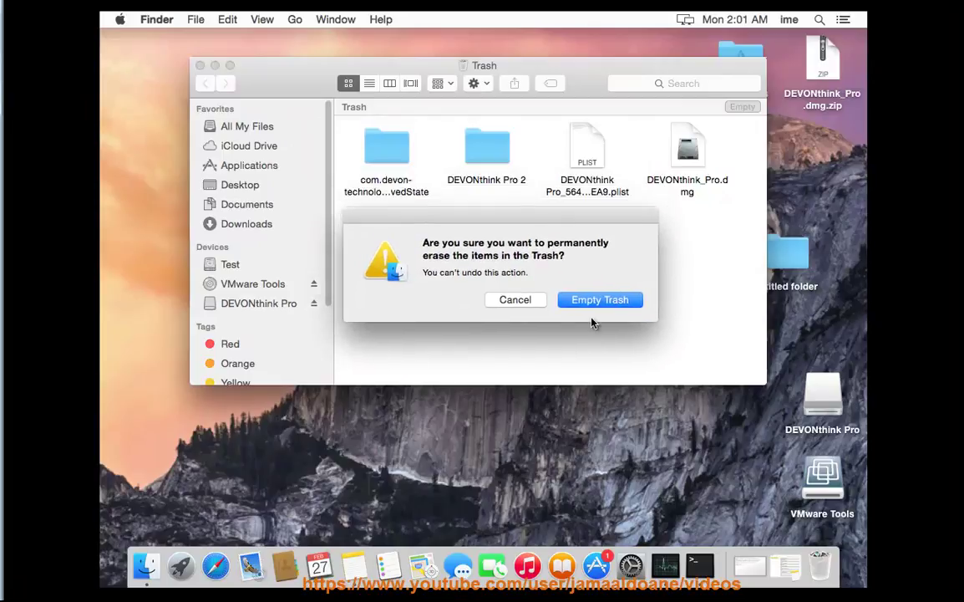